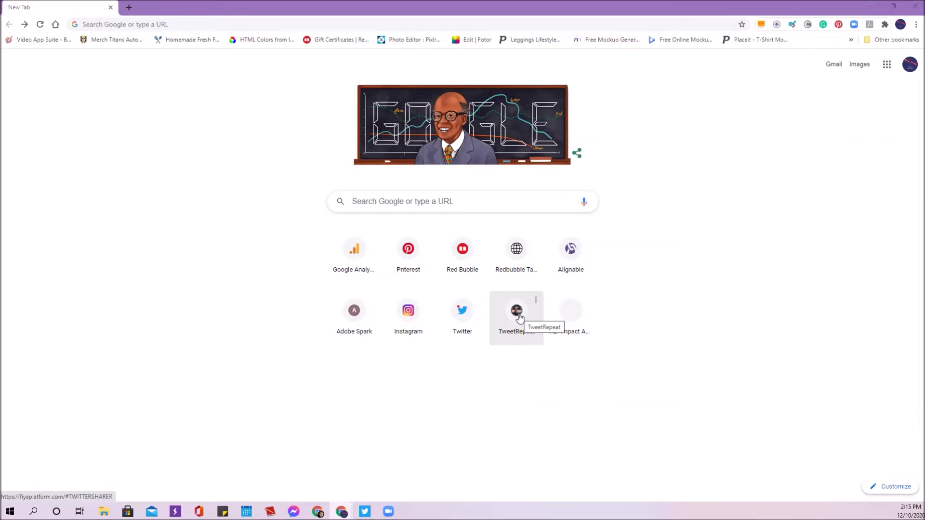
- Open the FIYA Twitter sharer, the Redbubble portfolio and the Twitter profile in three Chrome tabs
click(519, 317)
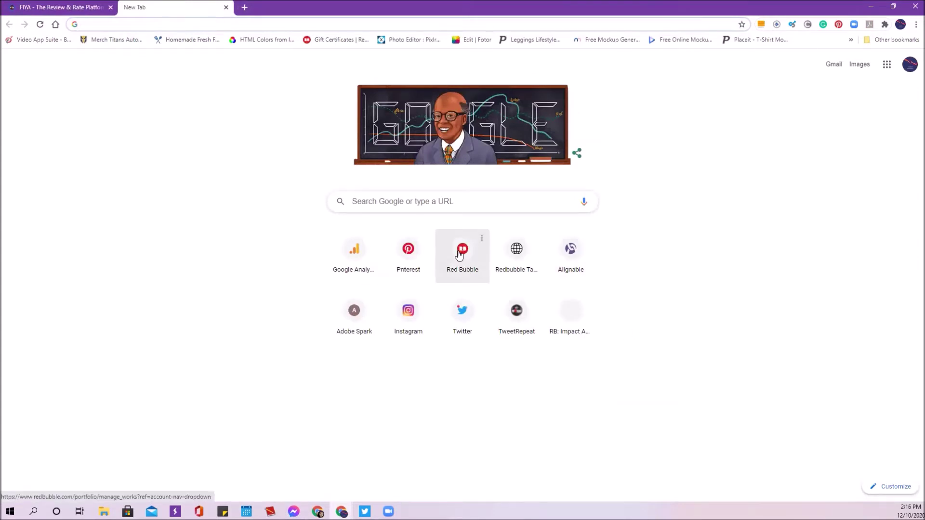
click(459, 256)
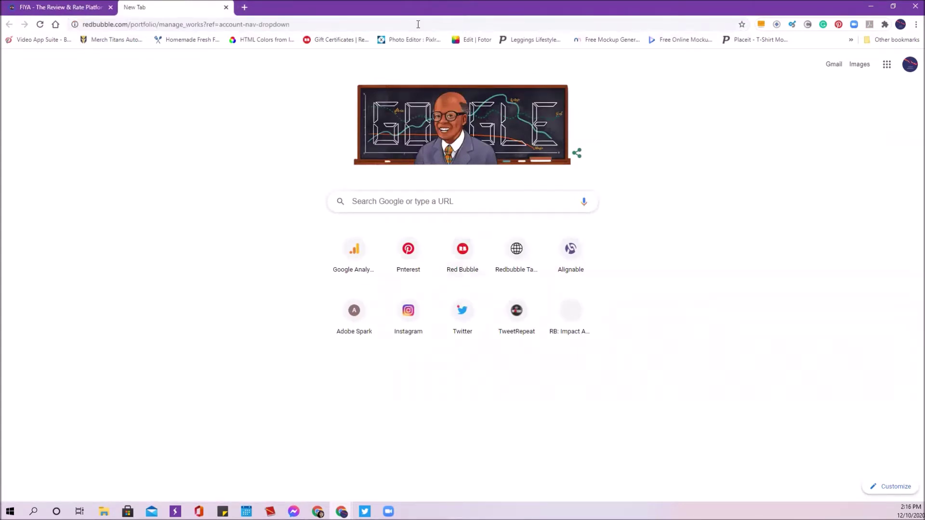
click(244, 8)
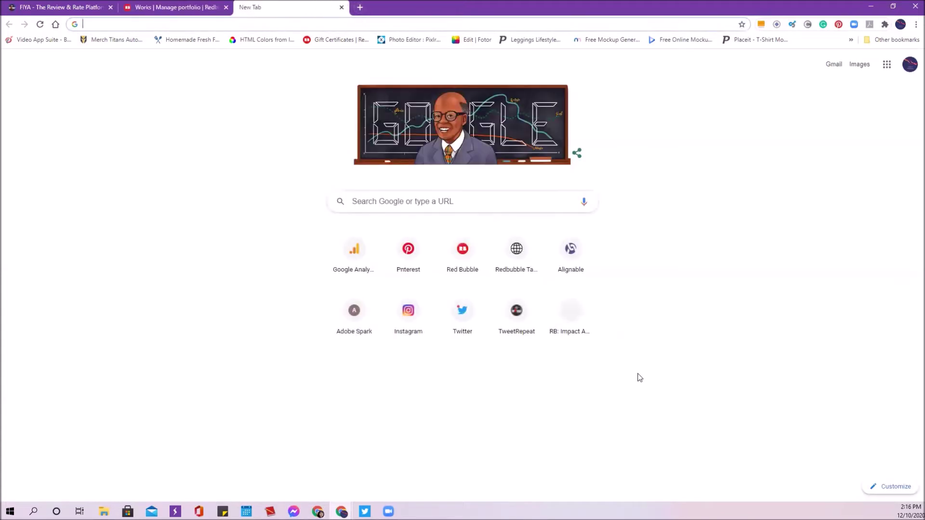
click(468, 313)
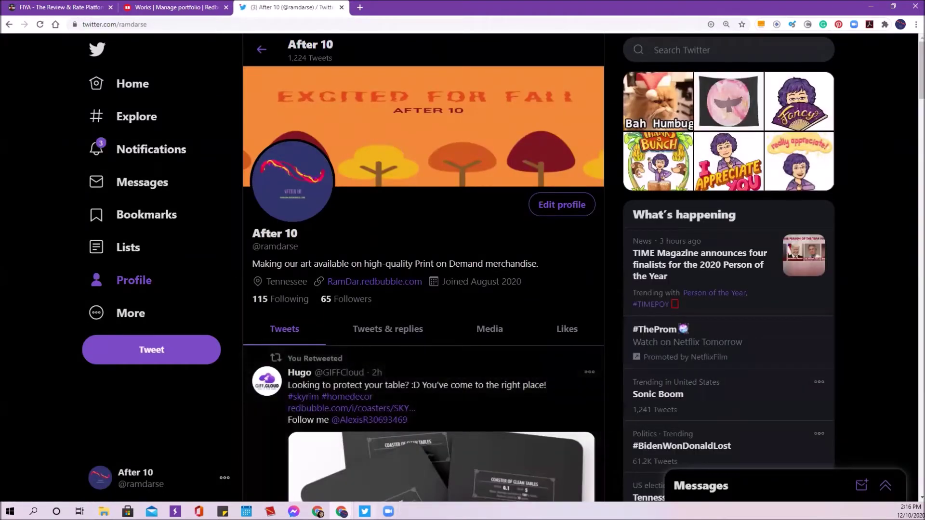
mouse_move(365, 512)
click(76, 12)
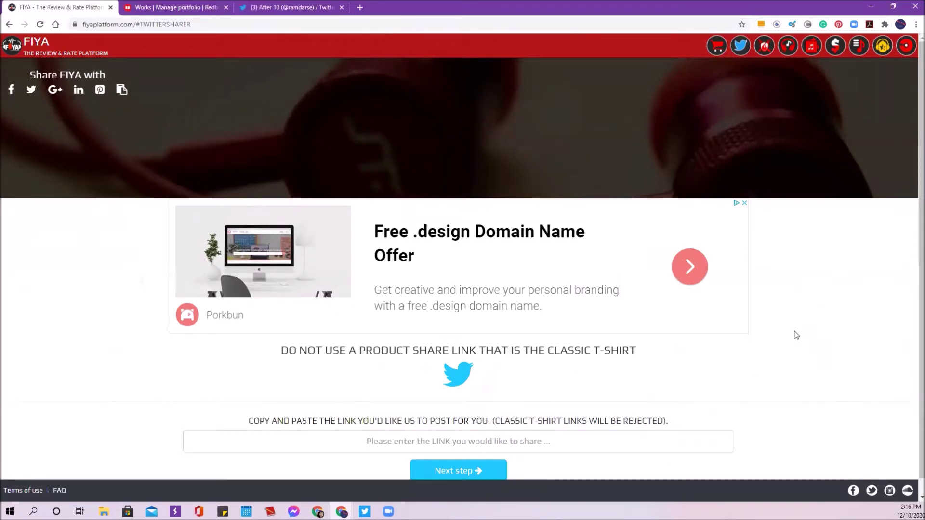
- Focus FIYA's empty 'Please enter the LINK' field after dismissing the previously used links list
scroll(790, 327, down, 1)
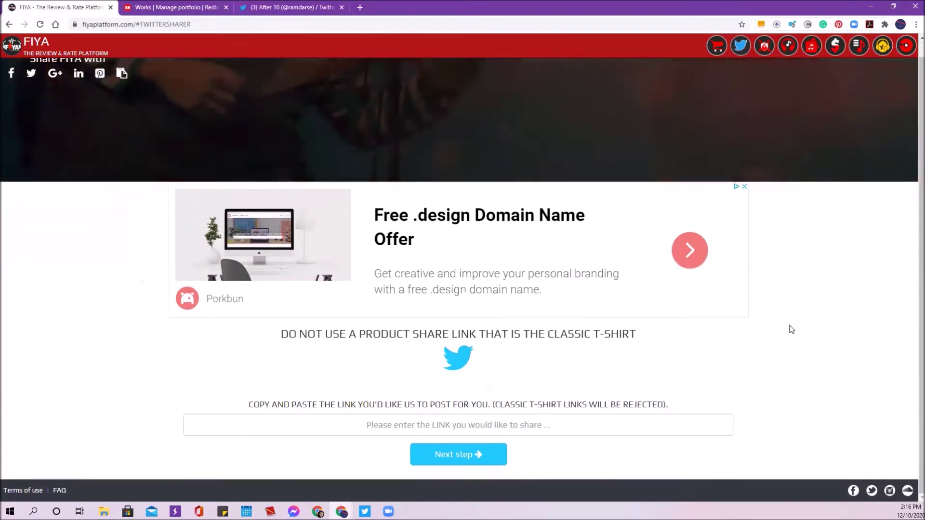
click(368, 426)
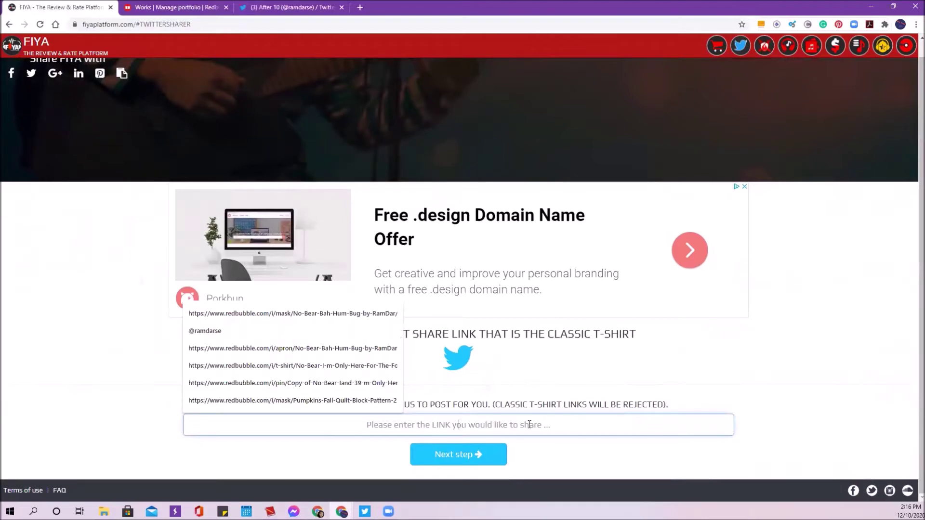
click(781, 391)
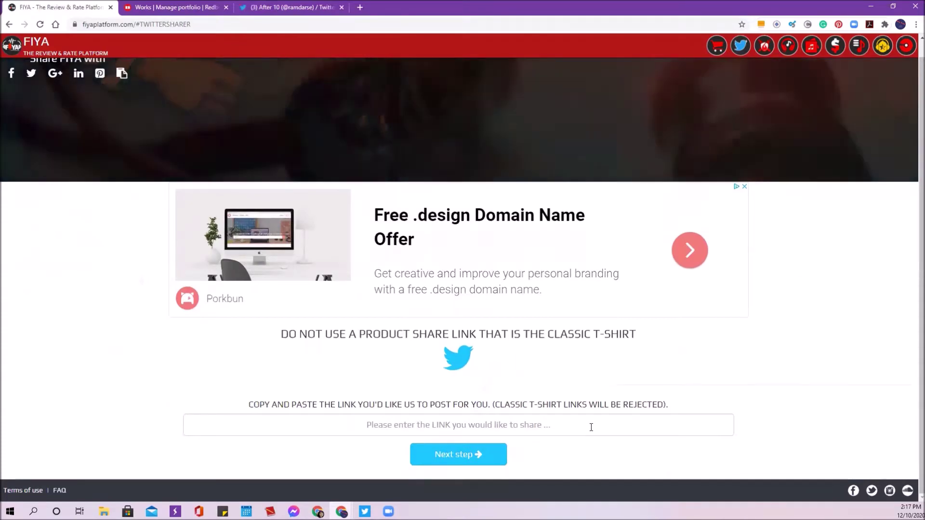
click(575, 424)
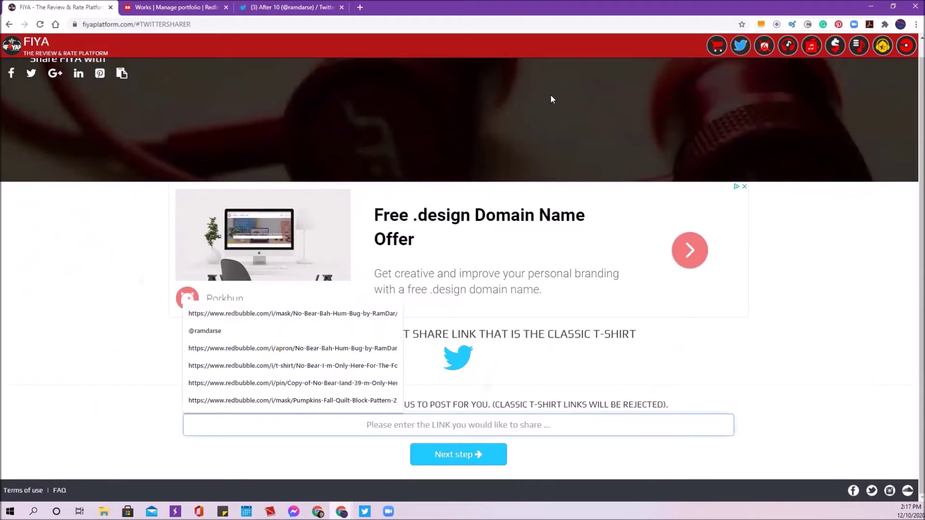
click(159, 8)
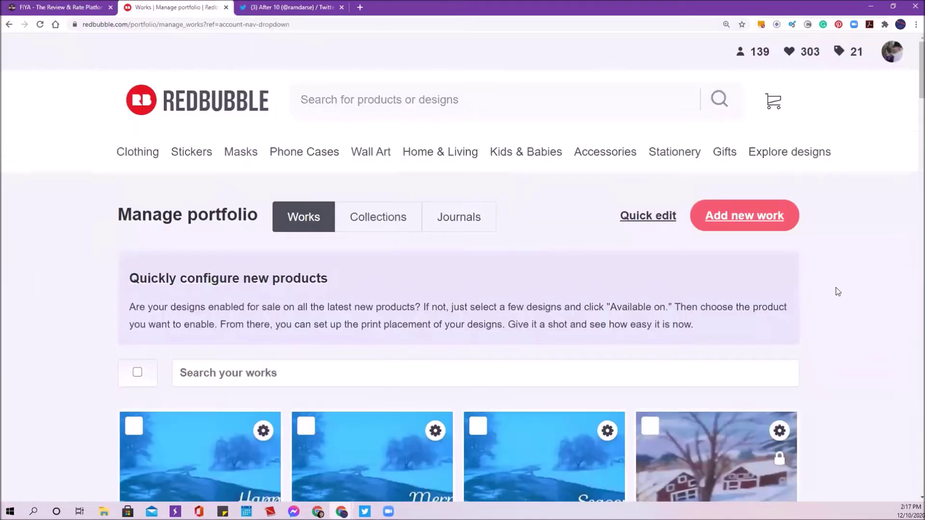
- Scroll the Works grid down to Red Volunteer Day Lily Kaleidoscope Infinity Pattern 2 and the pagination bar
scroll(835, 288, down, 3)
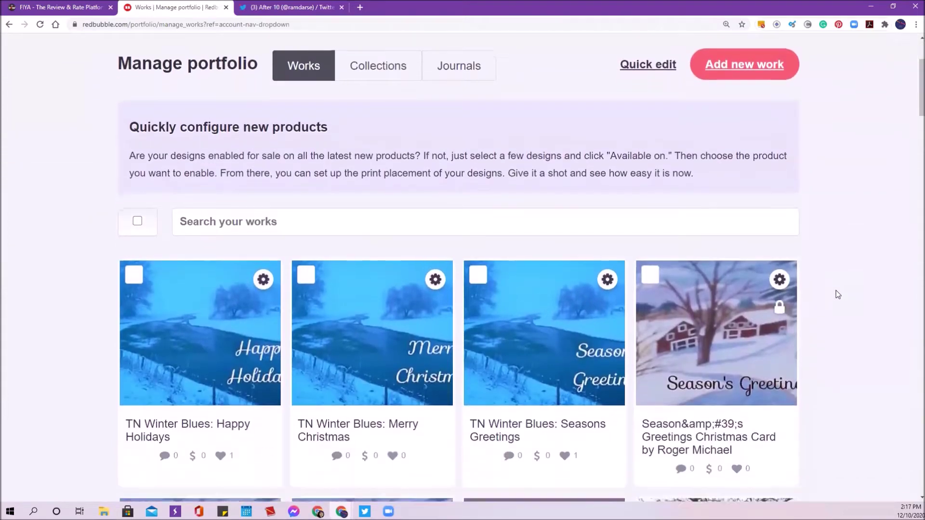
scroll(838, 295, down, 1)
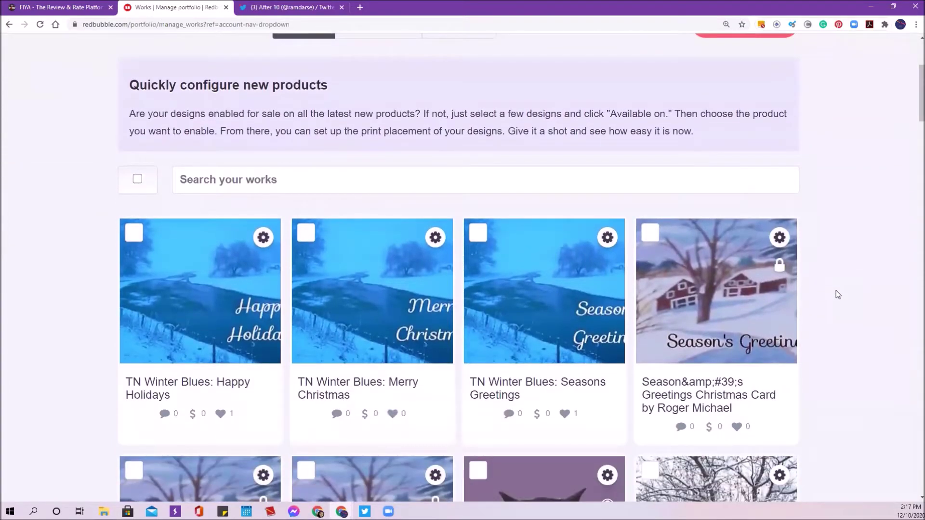
scroll(838, 295, down, 2)
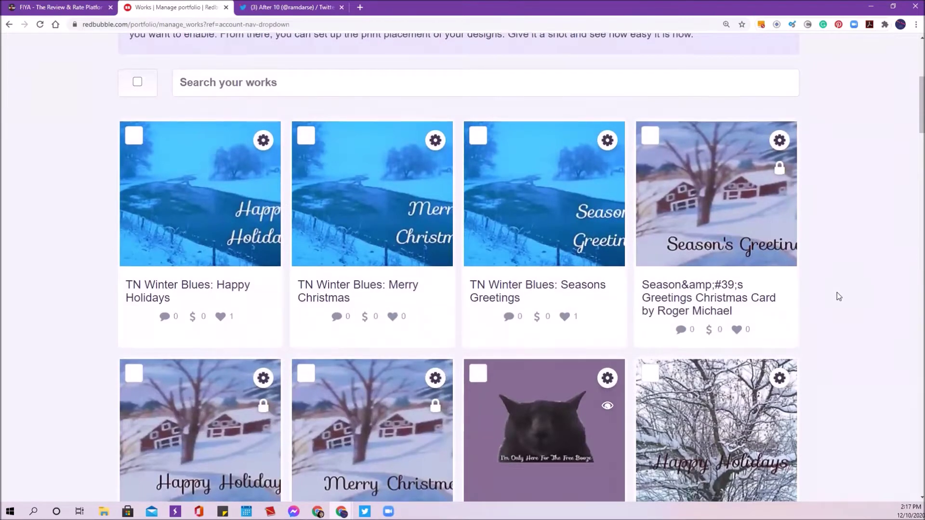
scroll(838, 295, down, 3)
scroll(838, 295, down, 4)
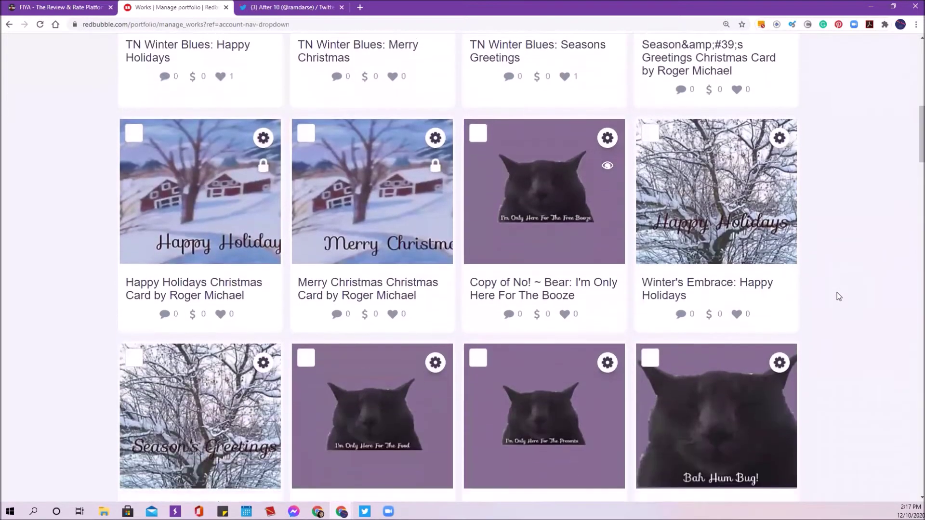
scroll(837, 295, up, 4)
scroll(838, 296, up, 7)
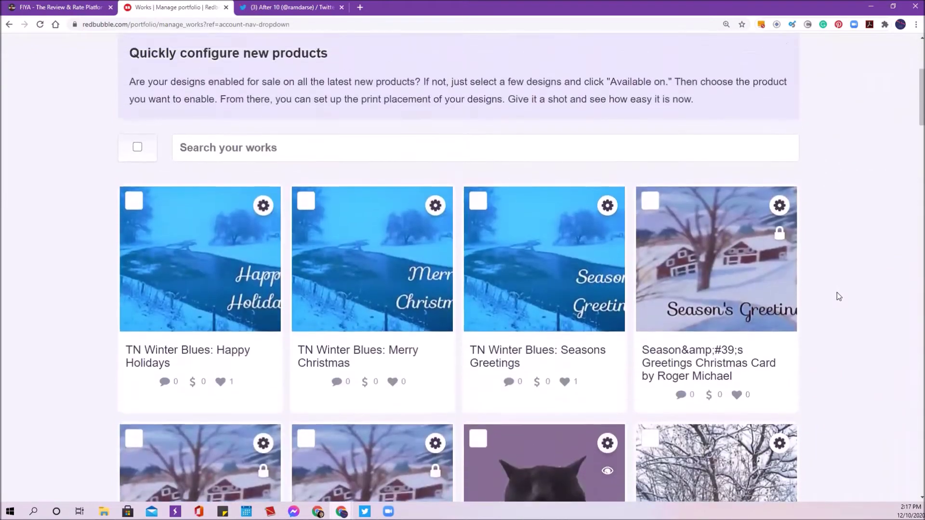
scroll(836, 296, up, 1)
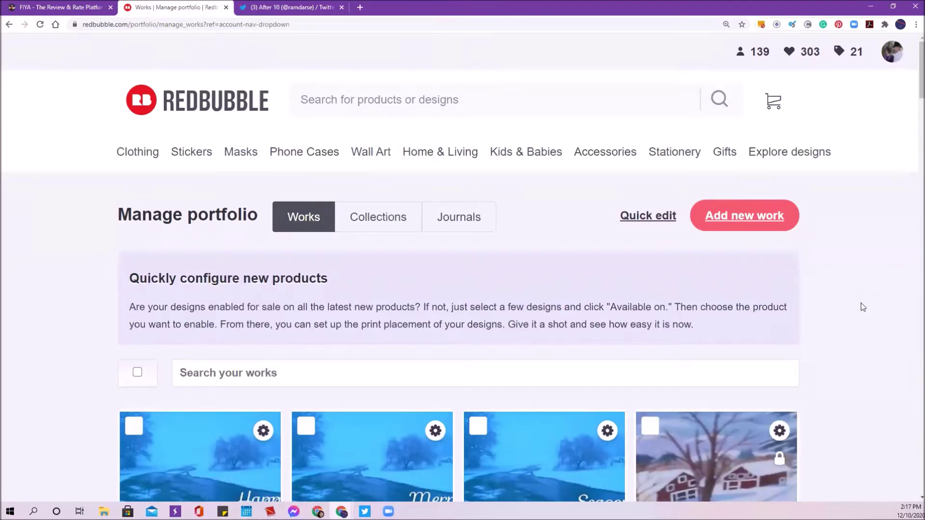
scroll(860, 302, down, 3)
scroll(857, 300, down, 2)
scroll(854, 297, down, 3)
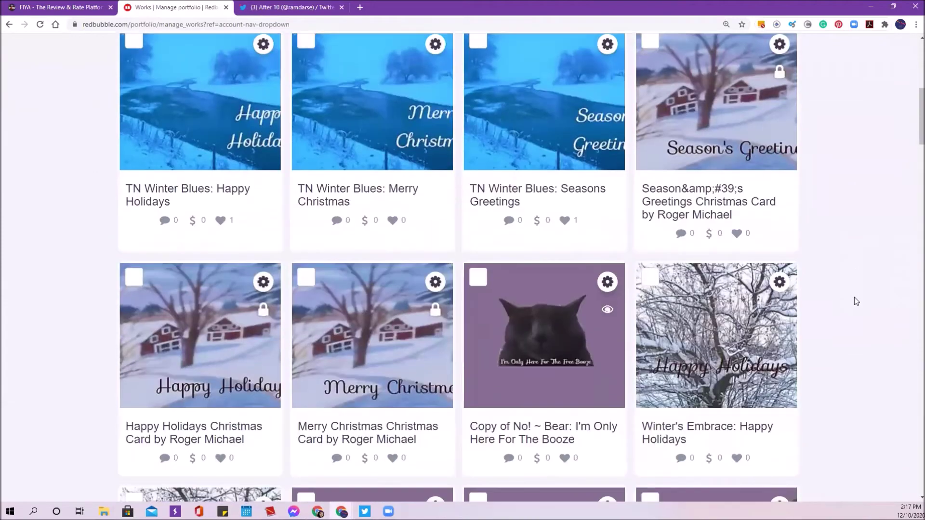
scroll(854, 298, down, 3)
scroll(854, 301, down, 10)
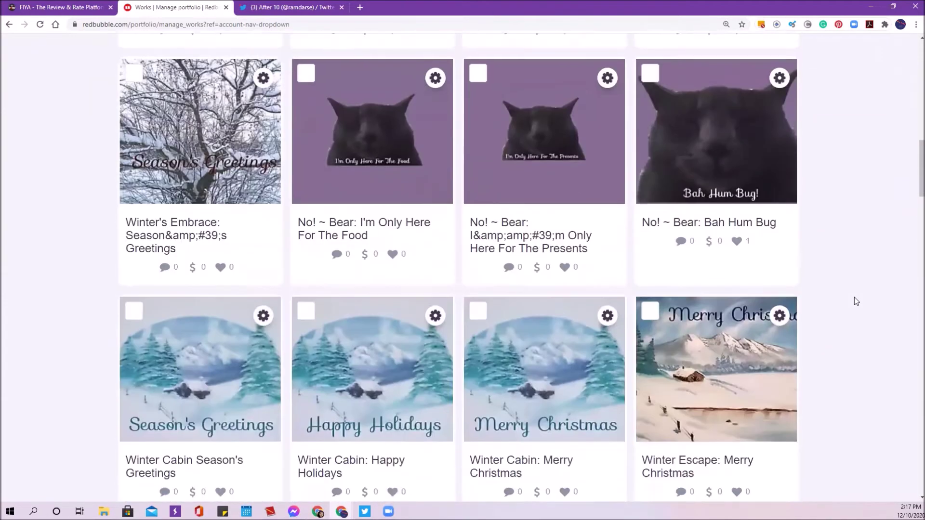
scroll(854, 297, down, 2)
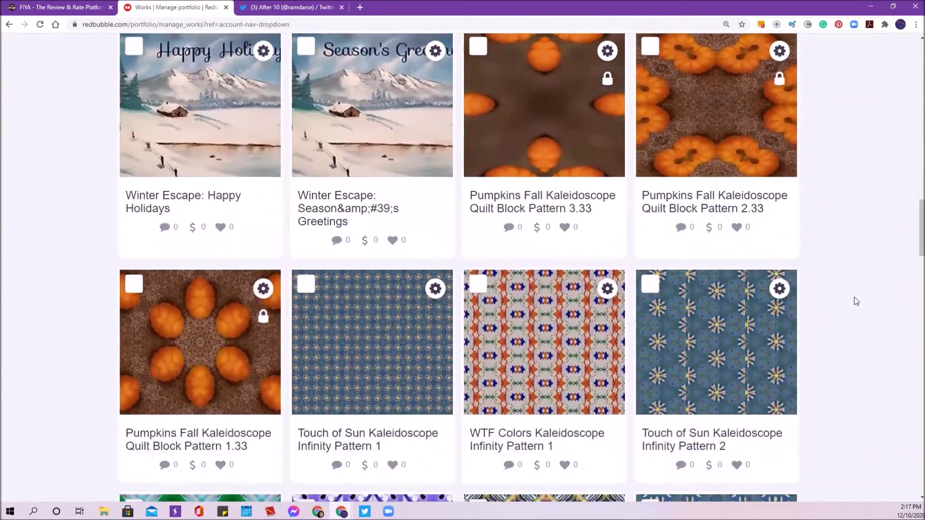
scroll(854, 297, down, 5)
scroll(854, 296, down, 8)
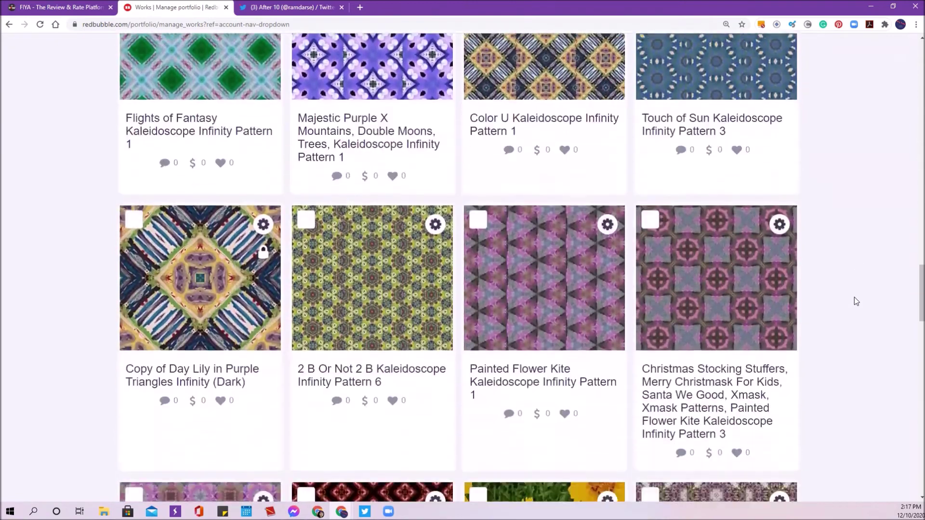
scroll(854, 297, down, 7)
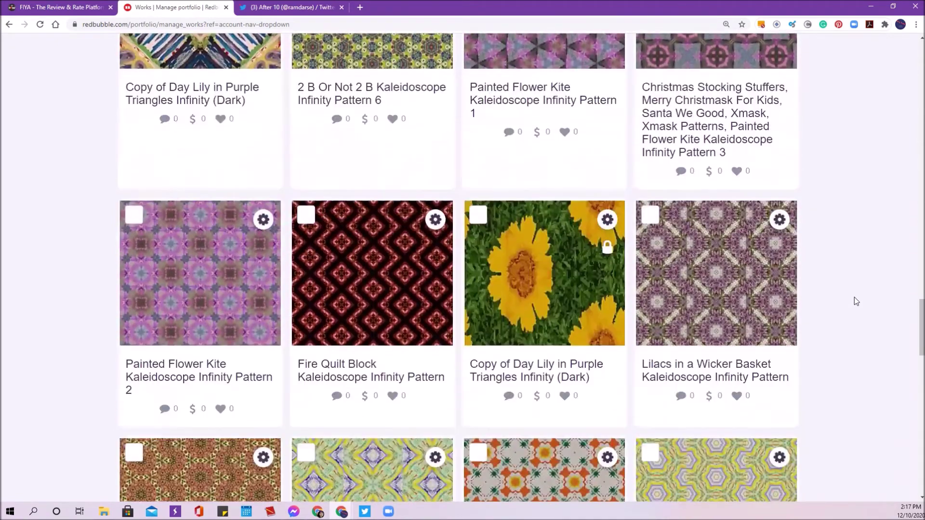
scroll(854, 297, down, 6)
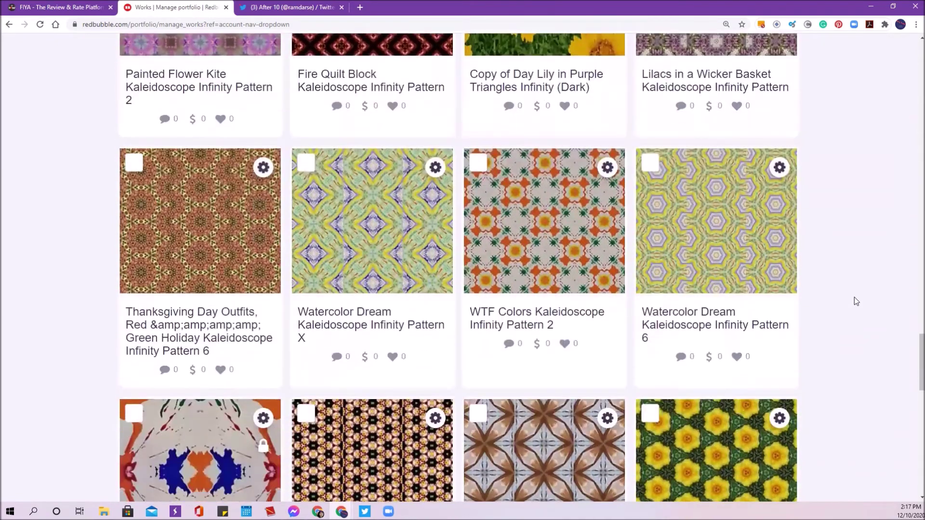
scroll(854, 300, down, 3)
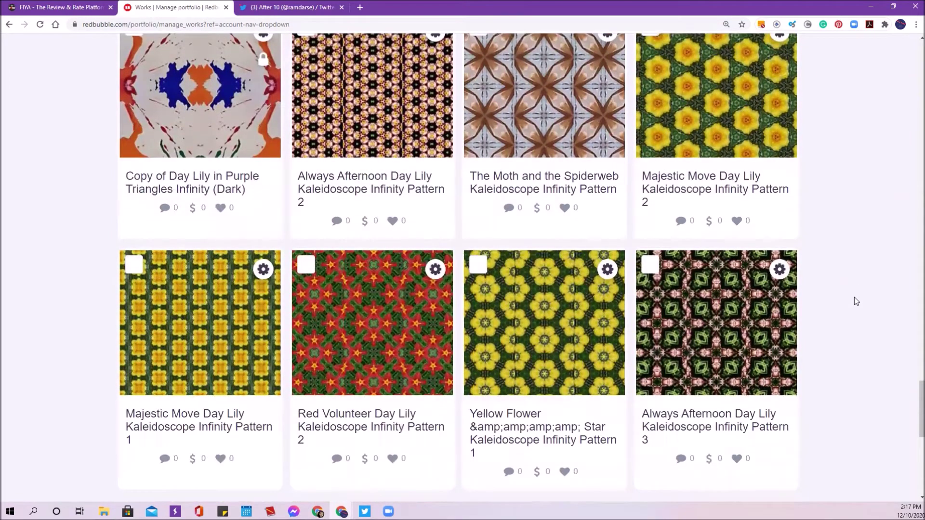
scroll(854, 296, down, 1)
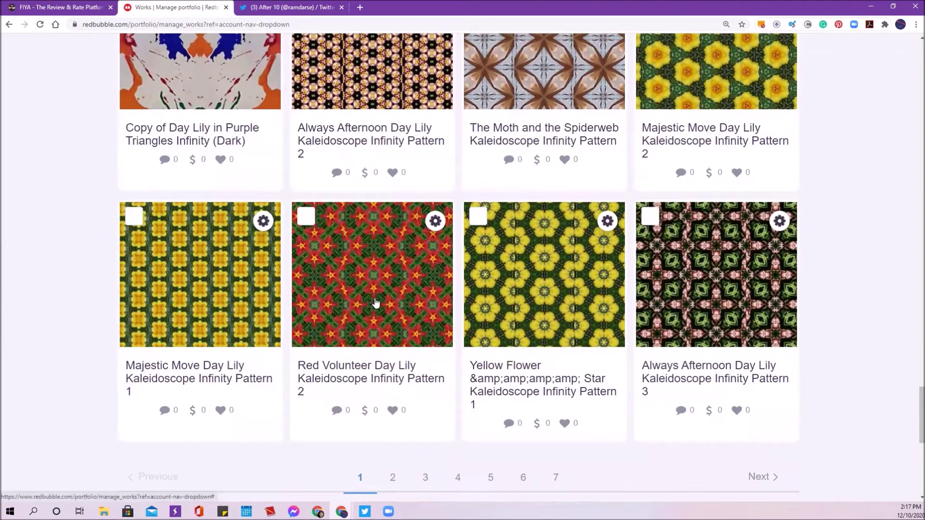
- Open the Red Volunteer Day Lily design's Promote page and copy the Fitted 3-Layer mask's link
click(435, 221)
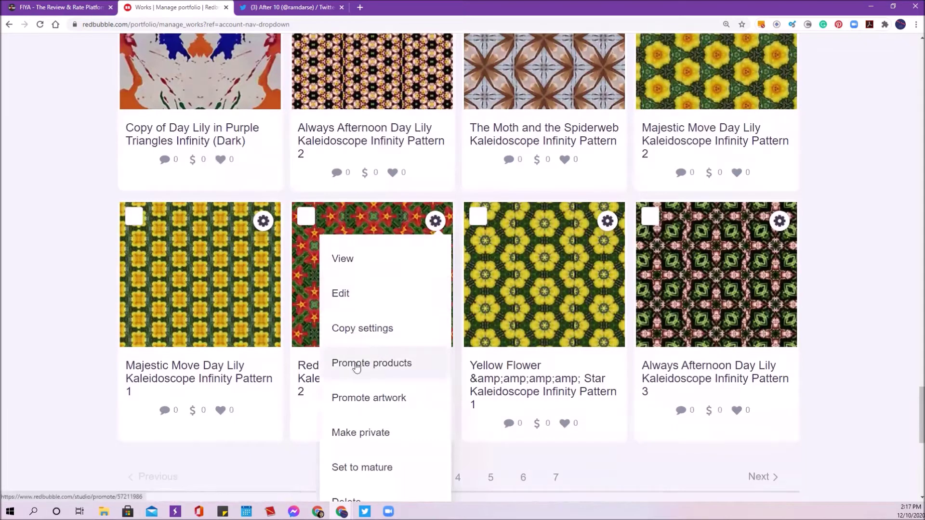
click(395, 365)
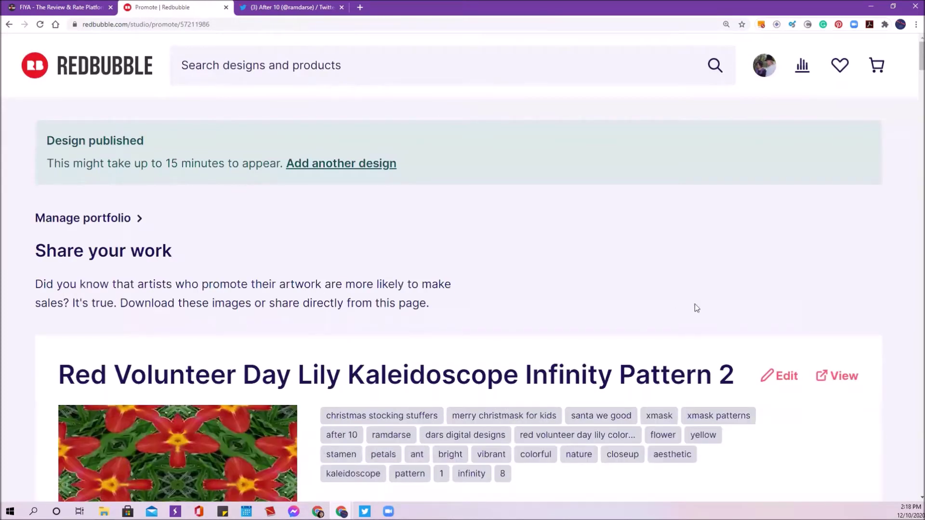
scroll(729, 217, down, 4)
scroll(716, 218, down, 1)
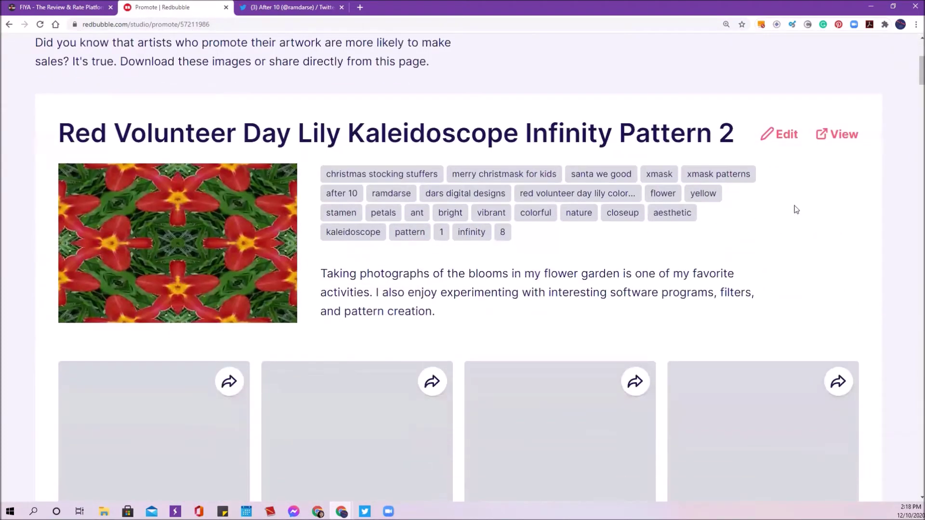
scroll(837, 225, down, 1)
scroll(837, 225, down, 2)
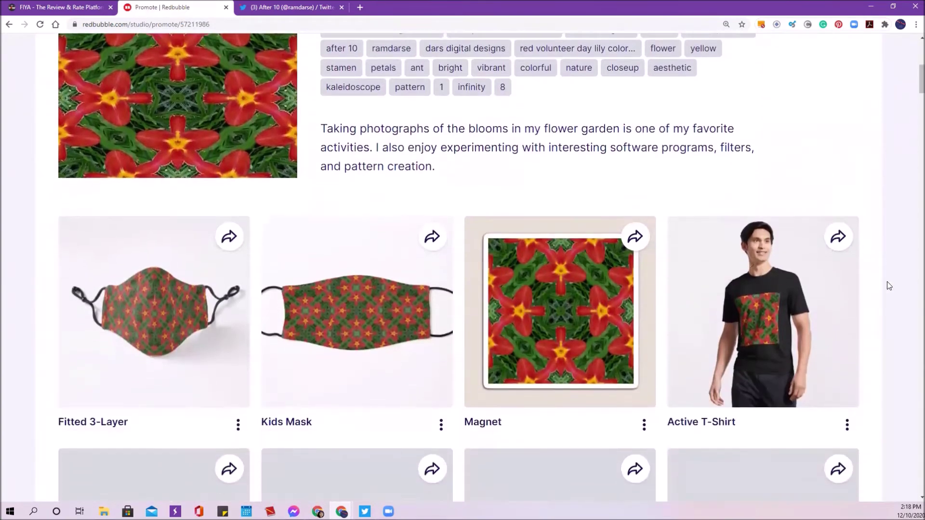
scroll(894, 327, down, 2)
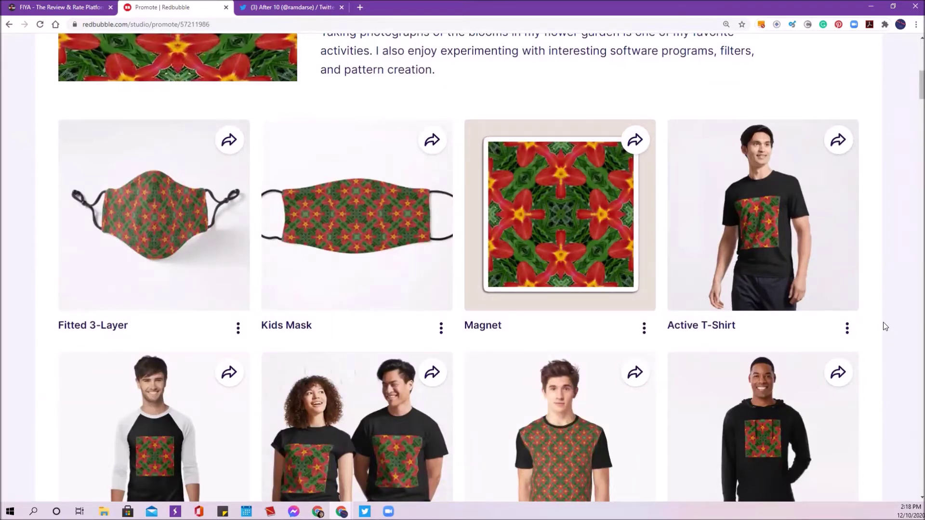
scroll(885, 326, down, 1)
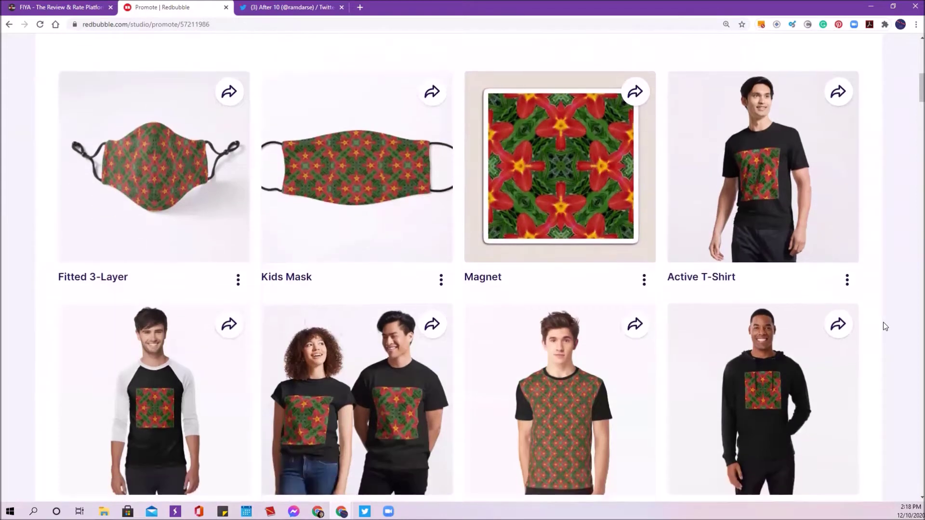
click(238, 279)
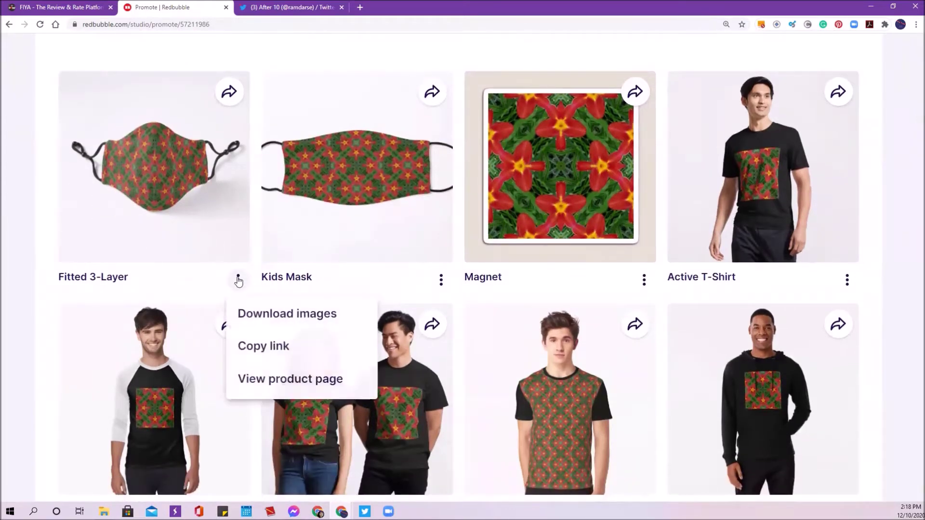
click(281, 348)
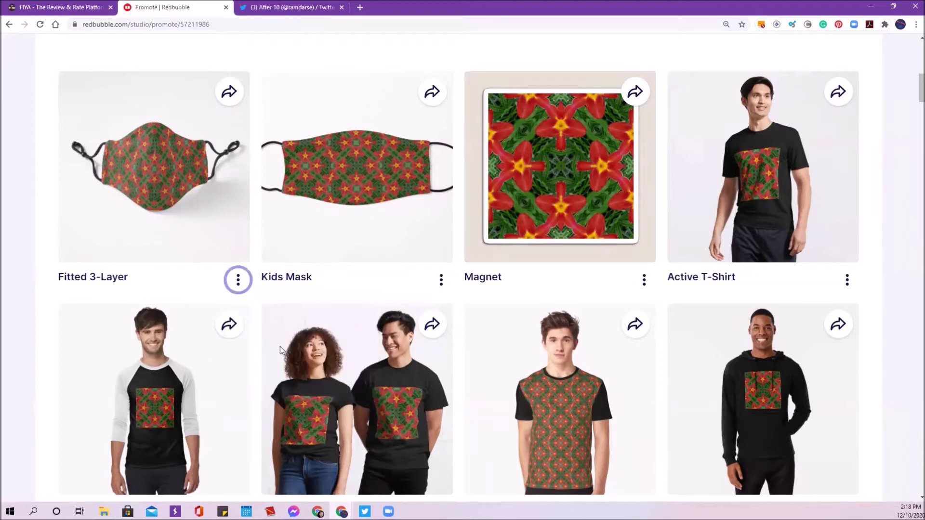
- Paste the copied Fitted 3-Layer mask link into FIYA's link field and submit it
click(50, 6)
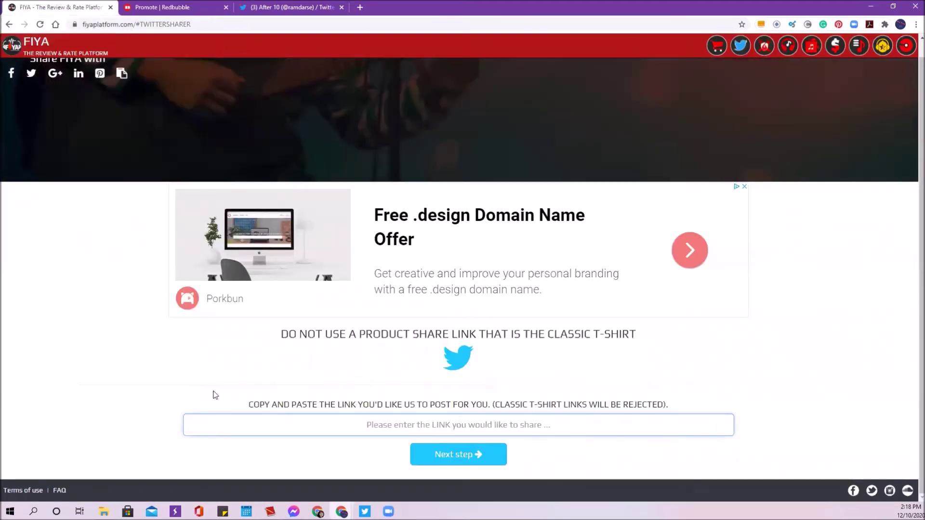
click(342, 423)
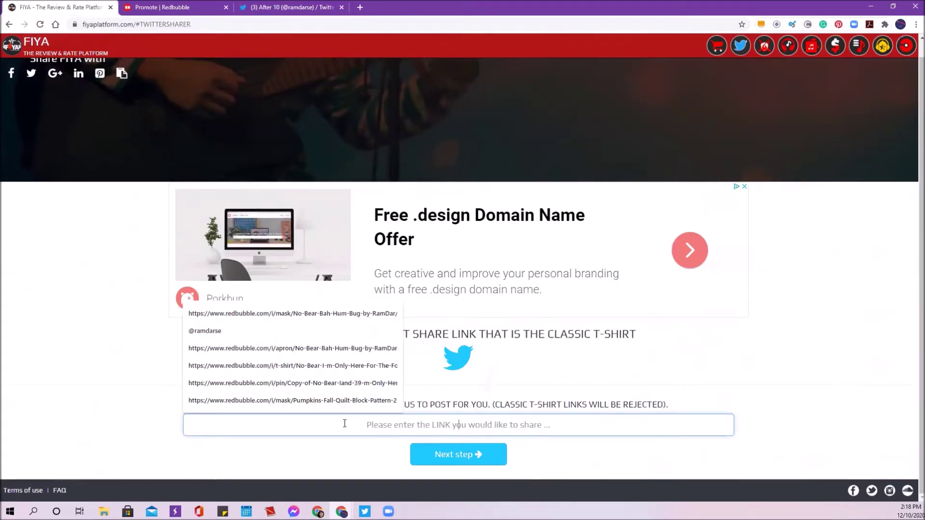
key(ctrl+v)
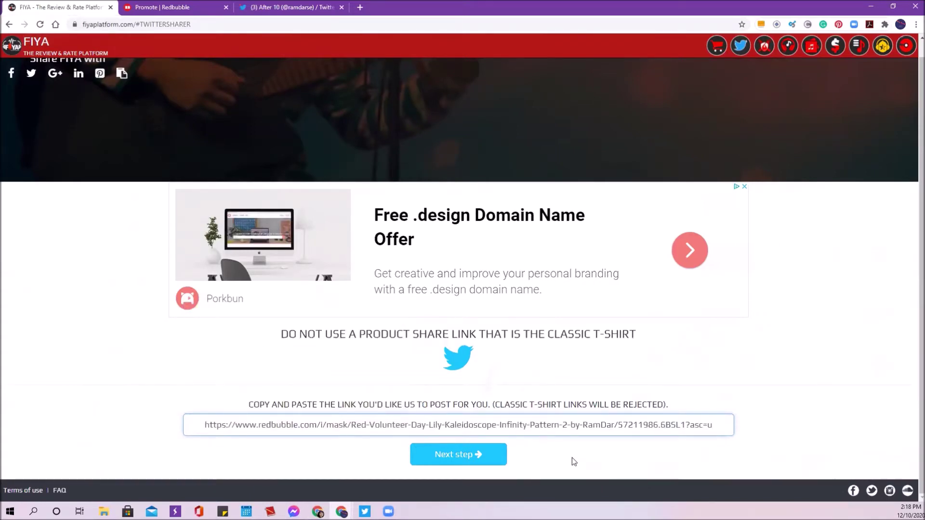
click(460, 454)
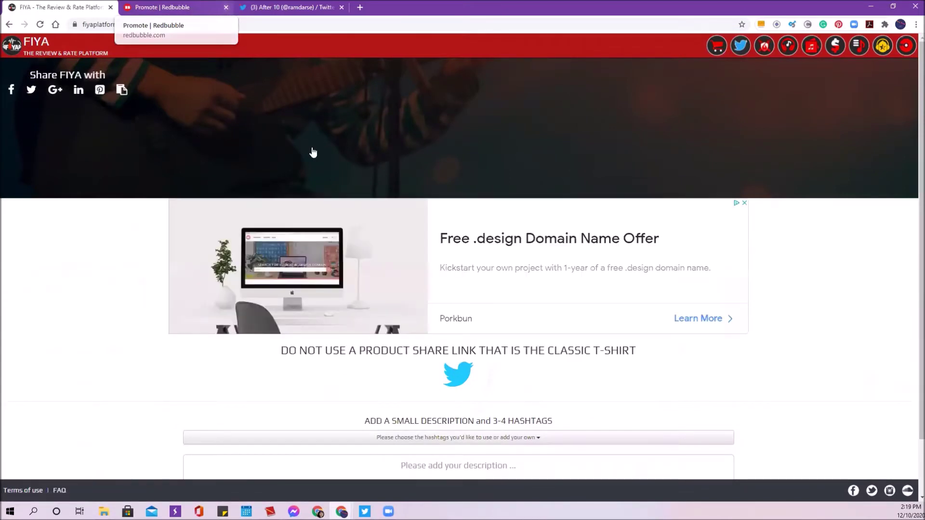
- Write the description 'Green & Red Floral Pattern Mask. Great for the holidays and beyond!', removing the duplicate 'the'
click(579, 419)
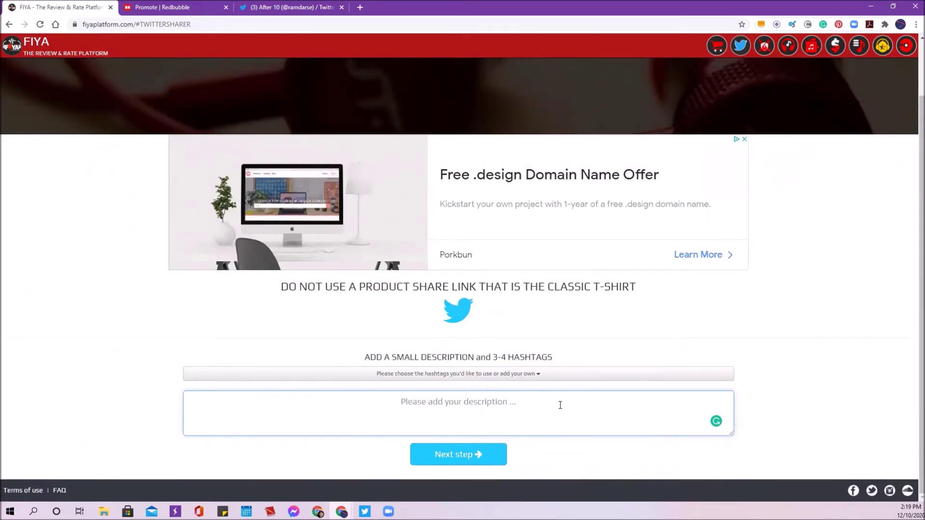
text(Green & Red F)
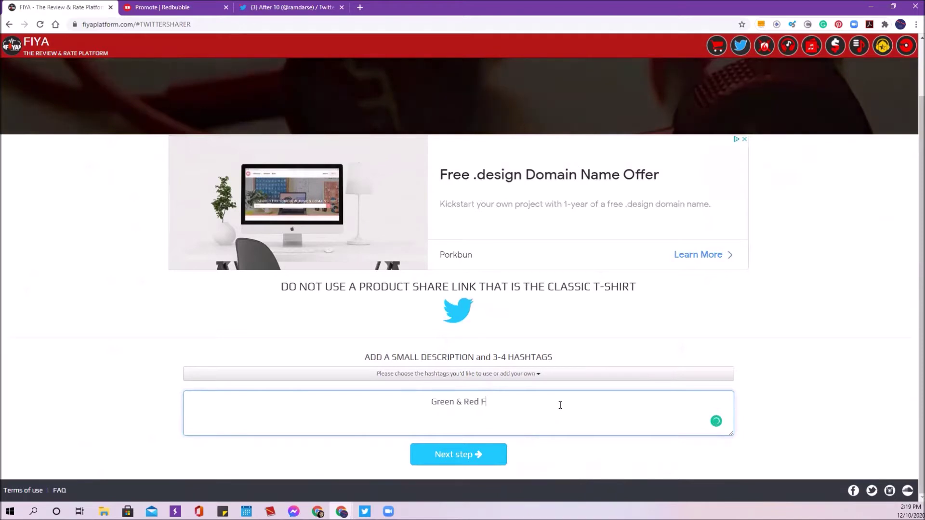
text(loral )
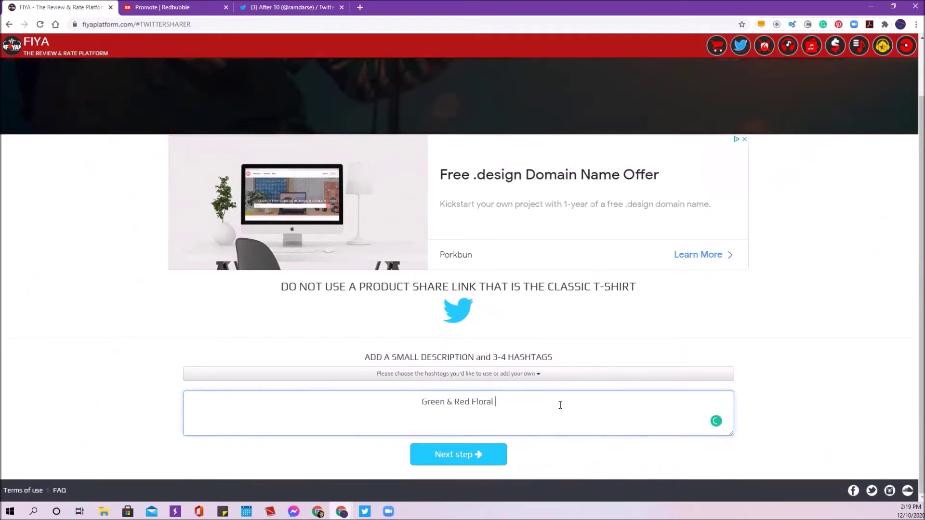
text(Pattern )
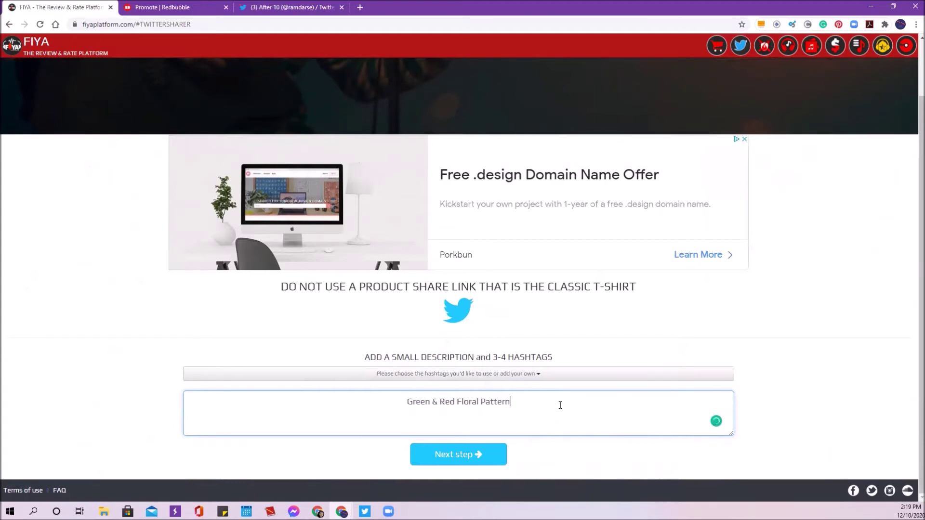
text(Mask)
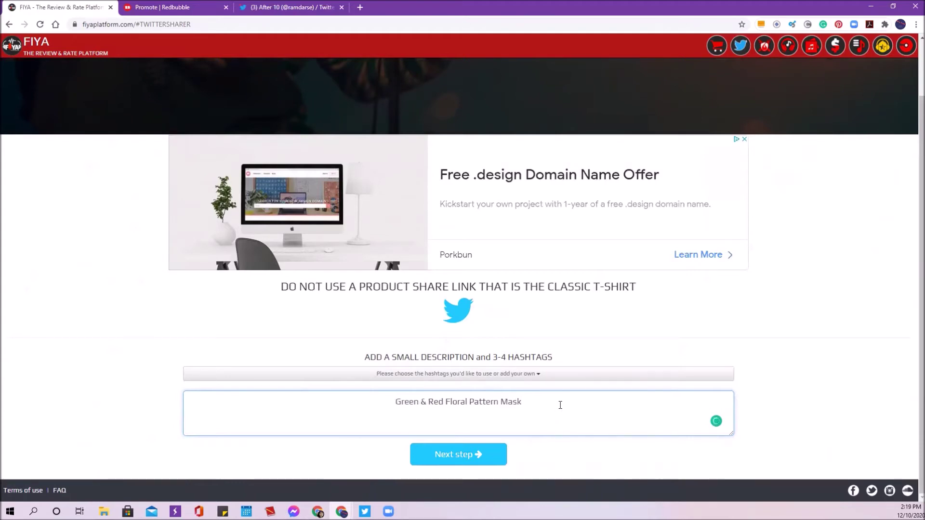
text(. Gre)
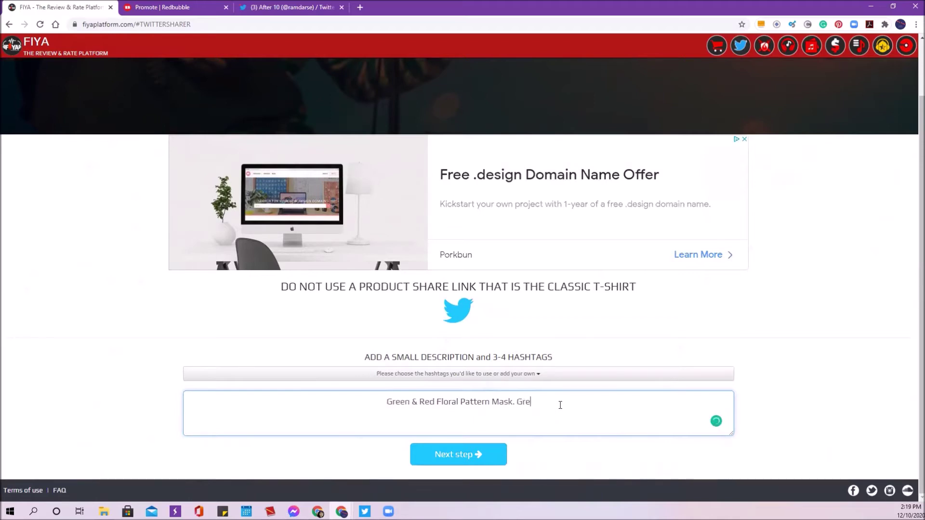
text(at for the )
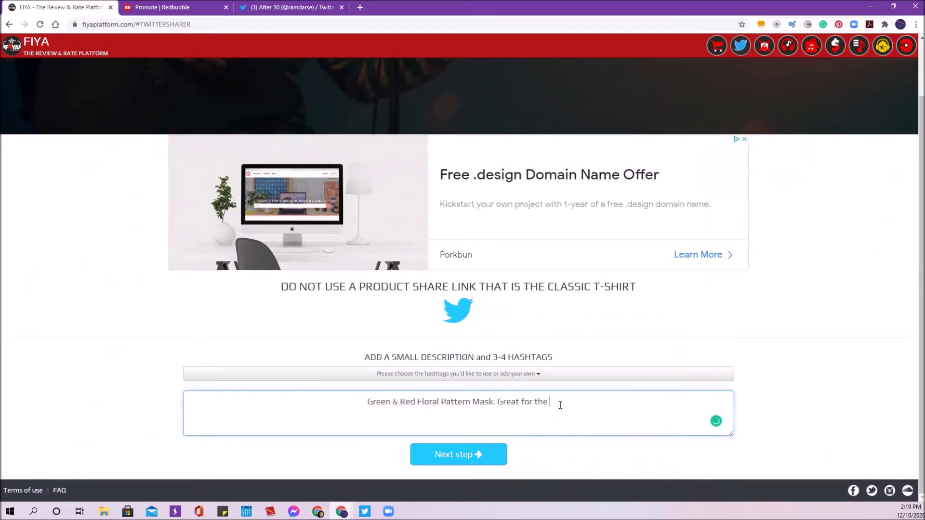
text(the holiday)
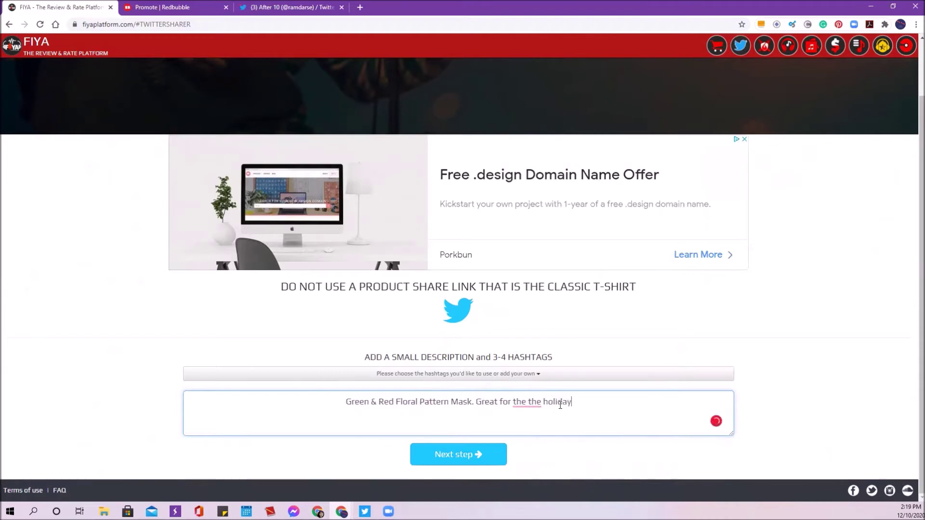
text(s and be)
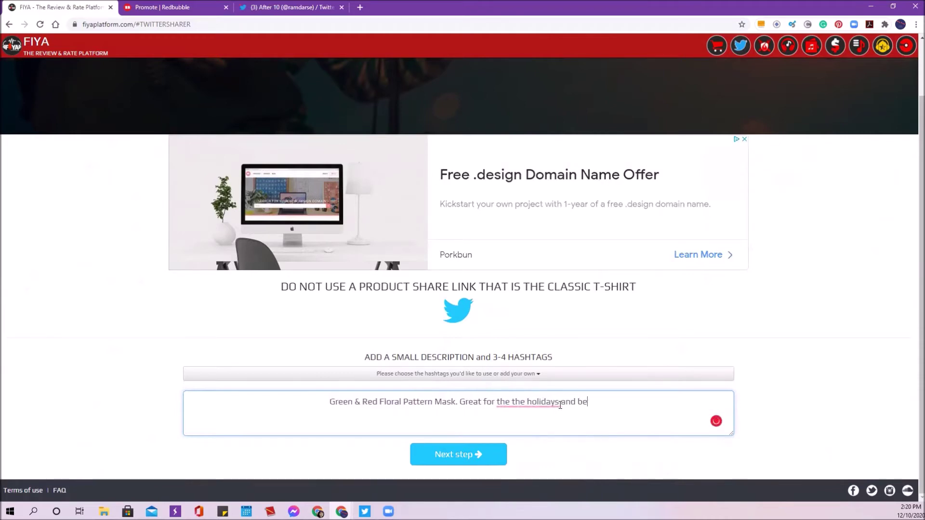
text(yond!)
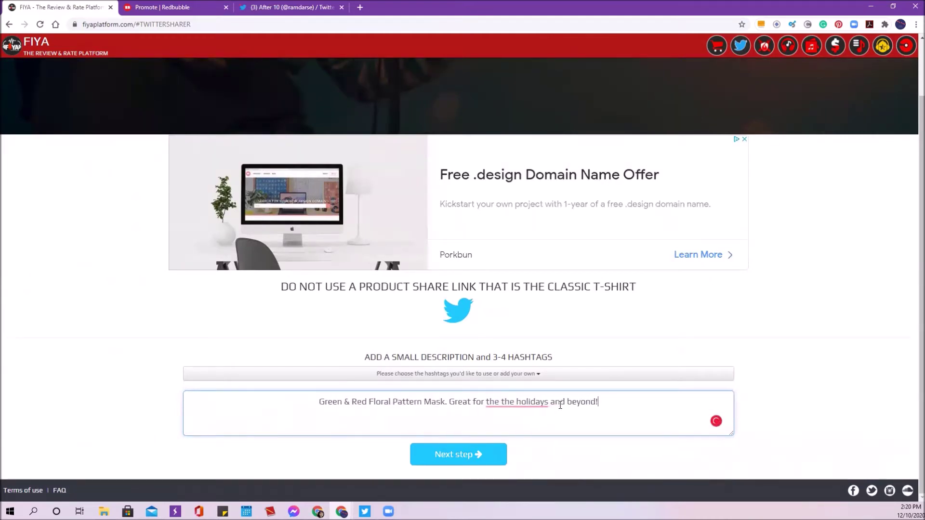
mouse_move(512, 402)
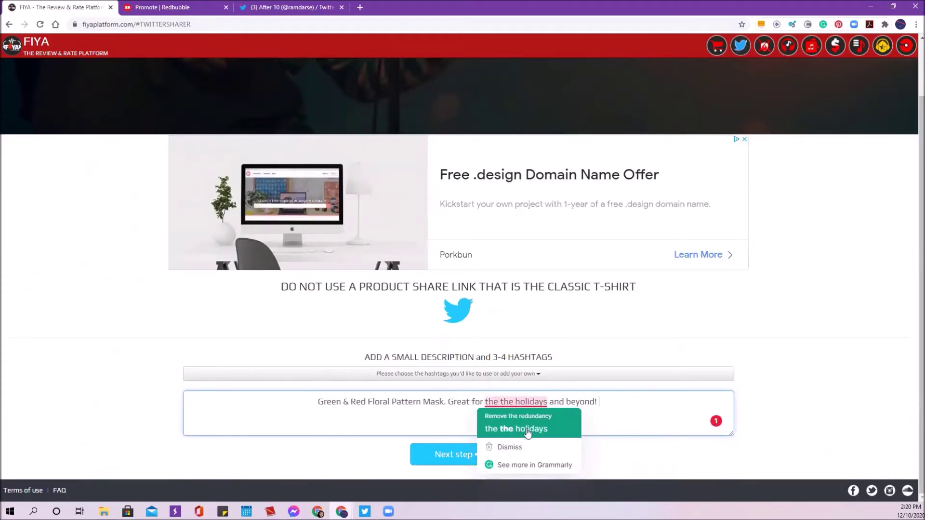
click(527, 432)
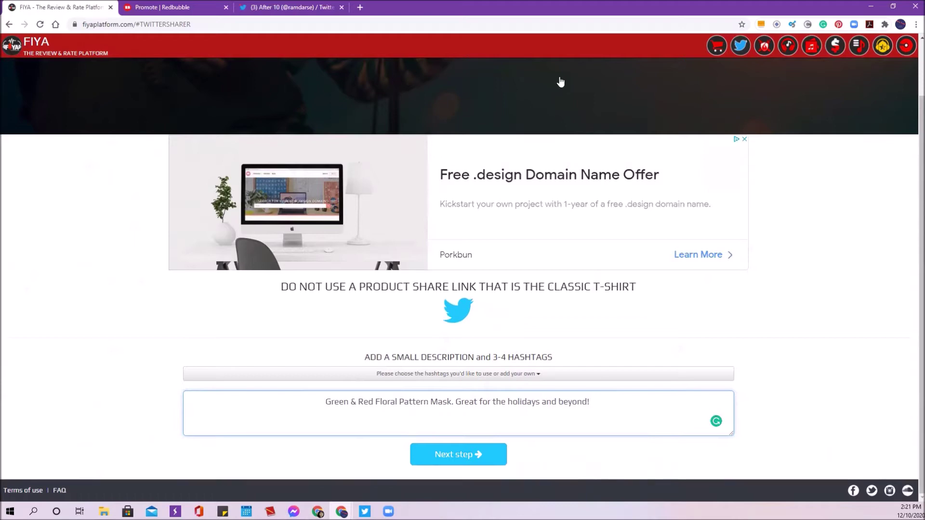
- Search Twitter for #mask to see suggestions such as #Mask, #Masks and #MaskUp
click(265, 7)
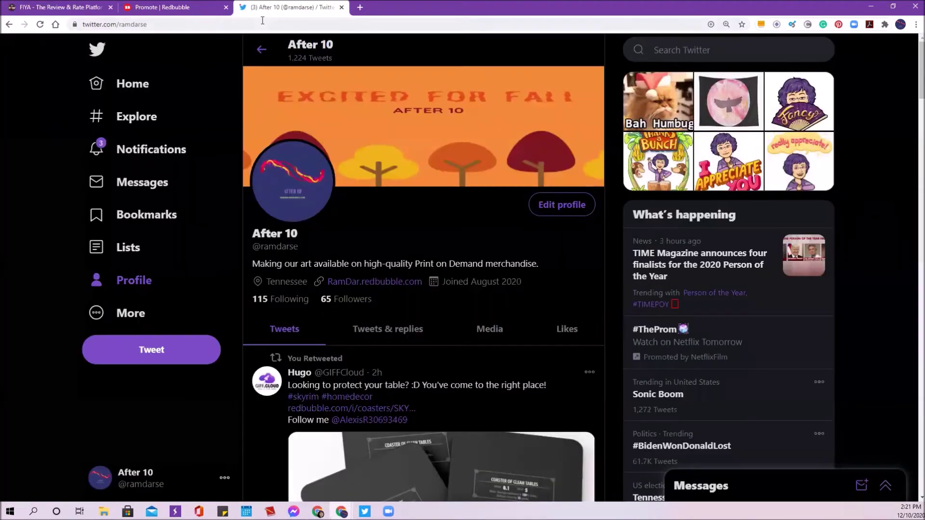
click(786, 52)
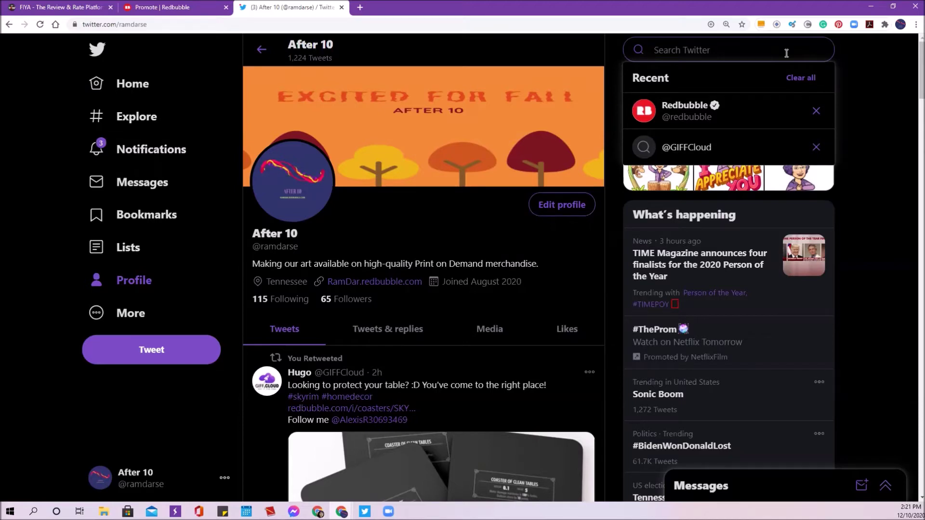
text(#mask)
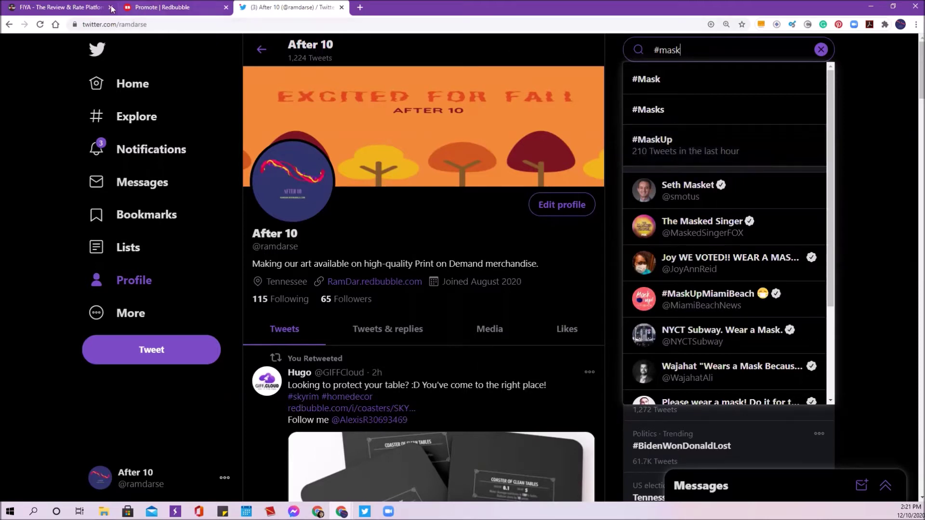
- Append #MaskUp and a new # to the FIYA description
click(71, 7)
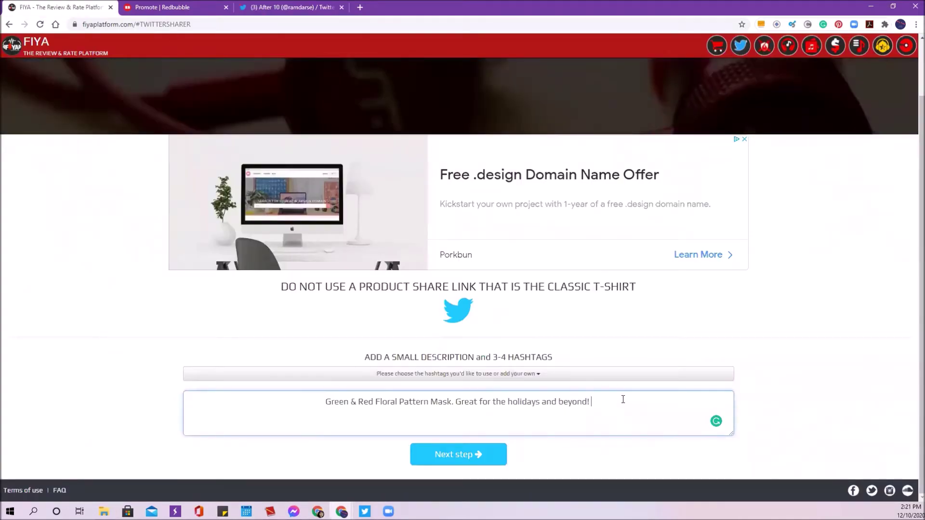
text(#mask)
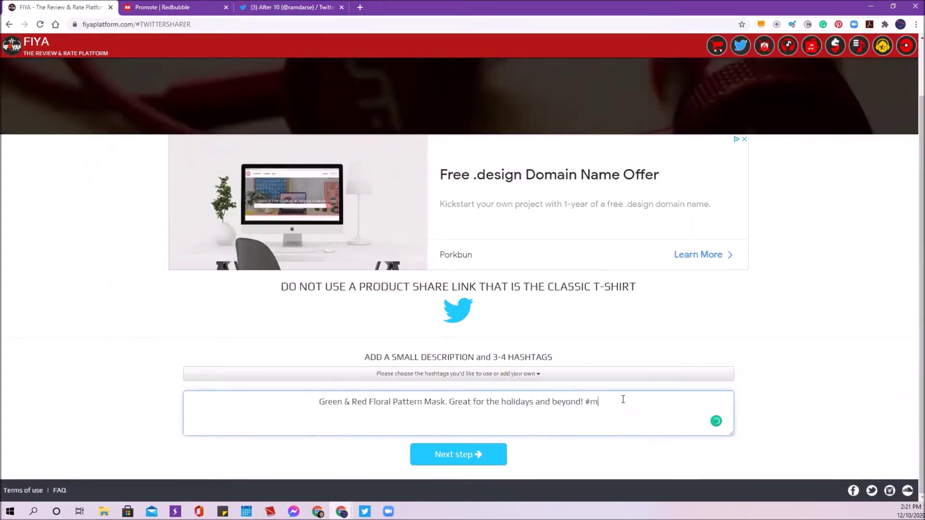
key(BackSpace)
key(BackSpace)
key(BackSpace)
key(BackSpace)
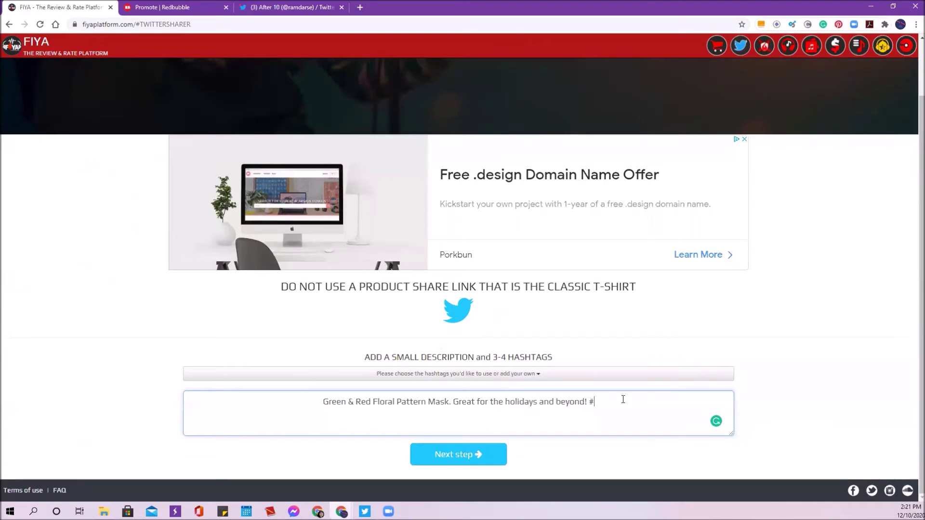
text(MaskUp)
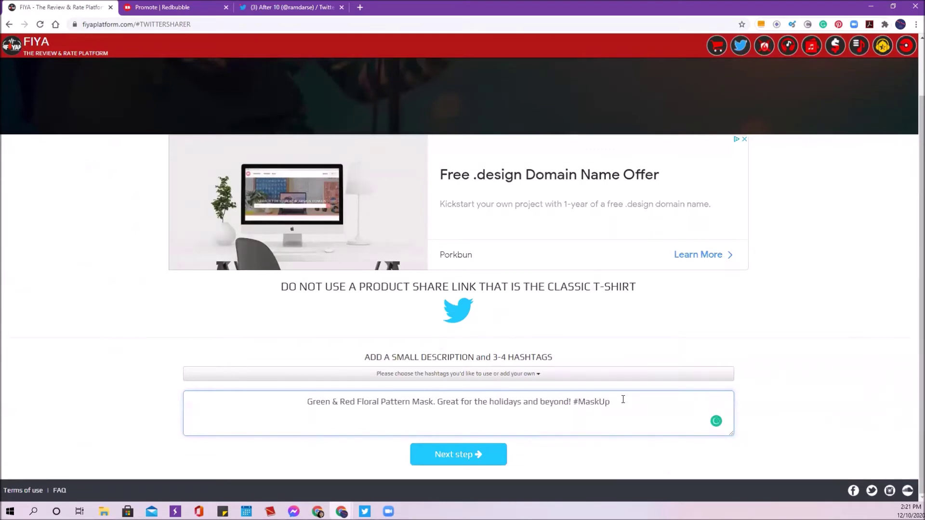
text( #)
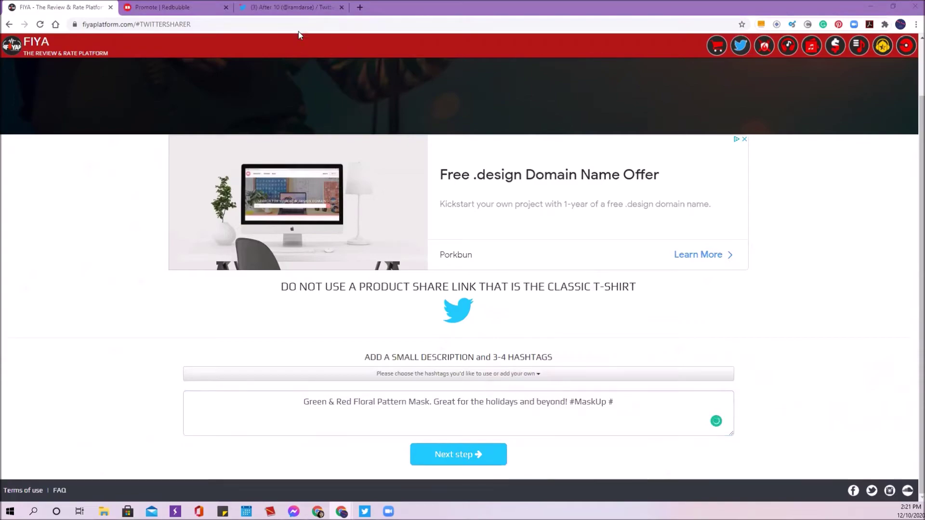
- Replace the Twitter search text with #holiday to see its hashtag suggestions
click(274, 6)
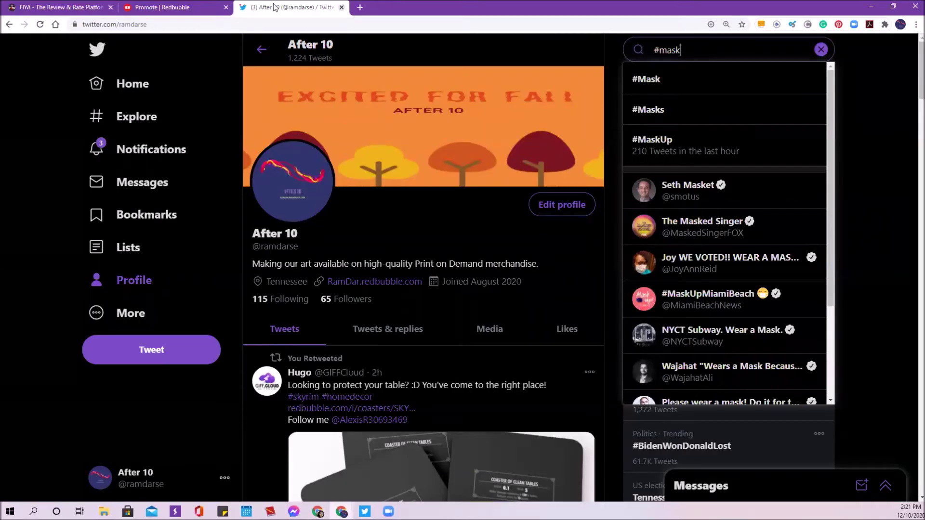
key(ctrl+a)
key(BackSpace)
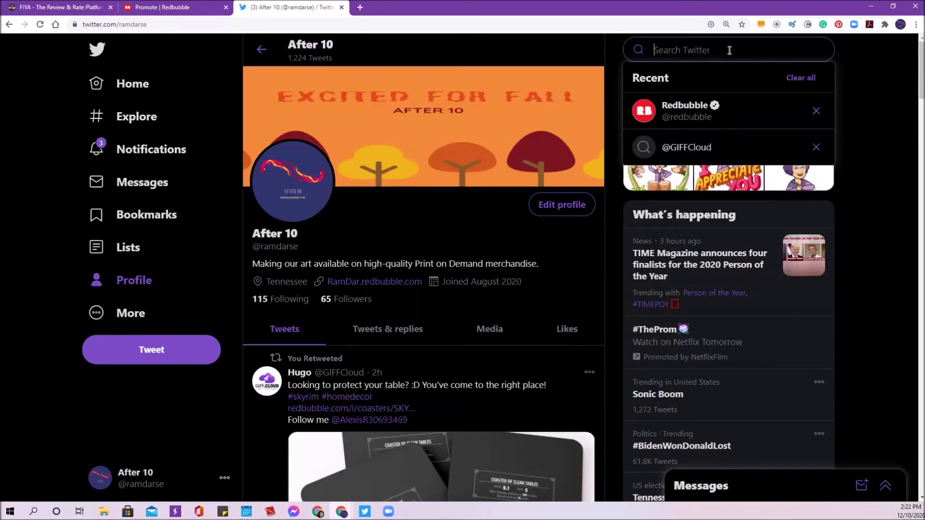
text(#)
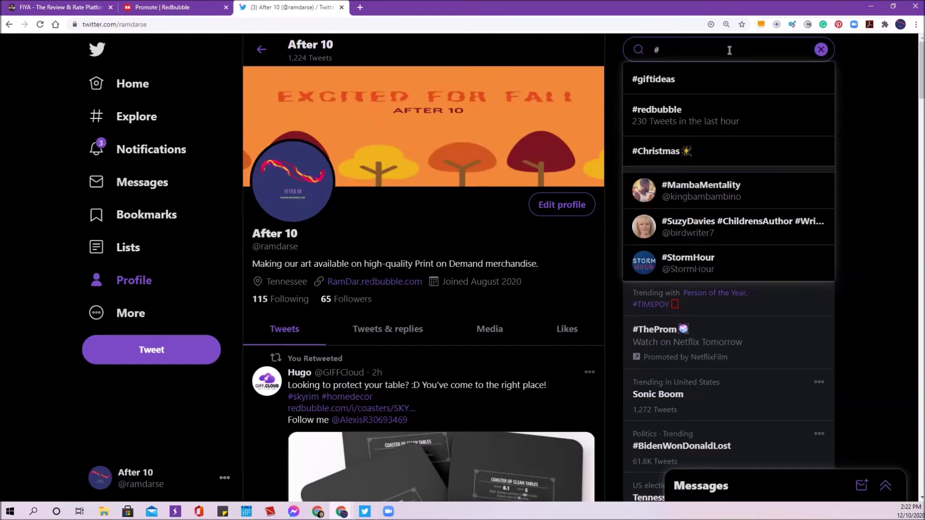
text(holiday)
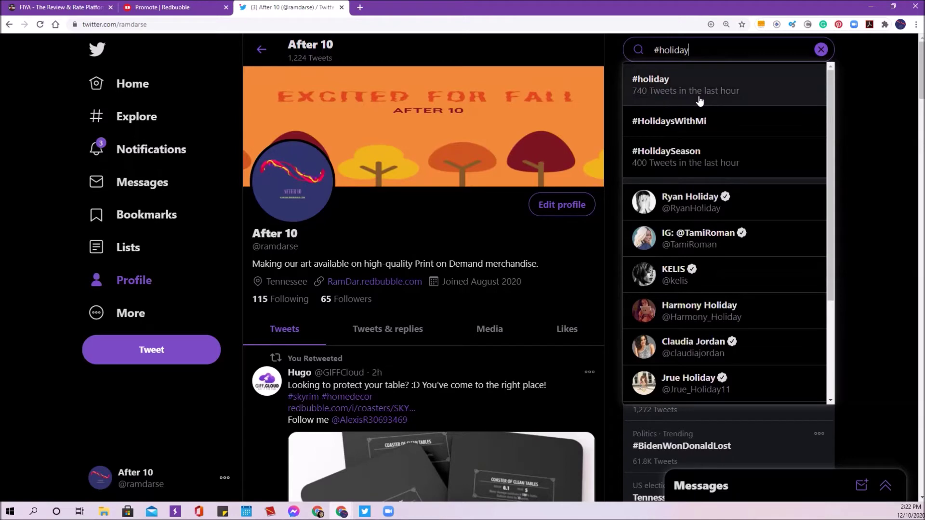
- Type 'holiday #' after #MaskUp # in the FIYA description
click(60, 11)
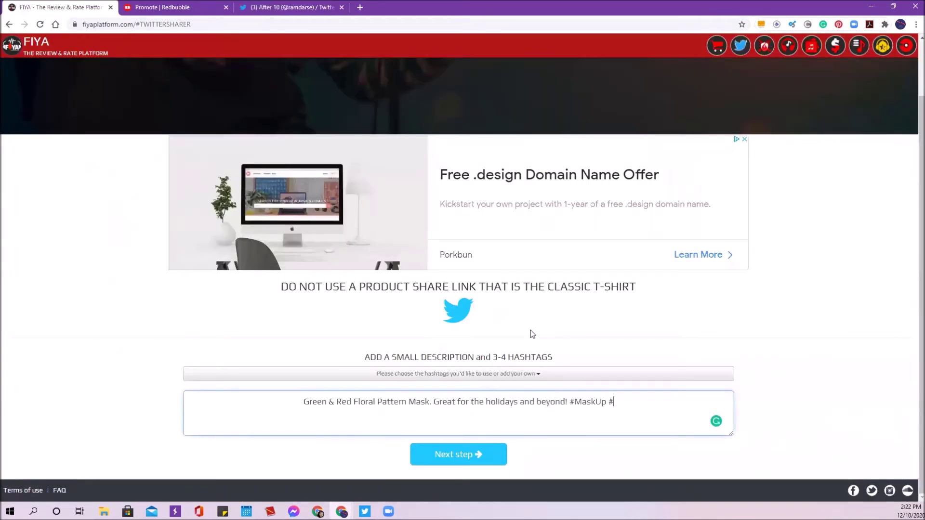
text(holiday)
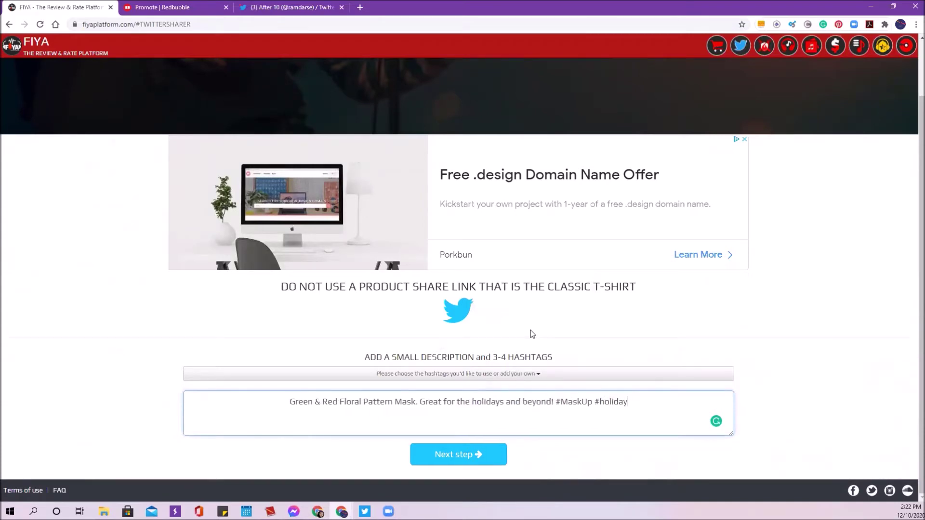
text( #)
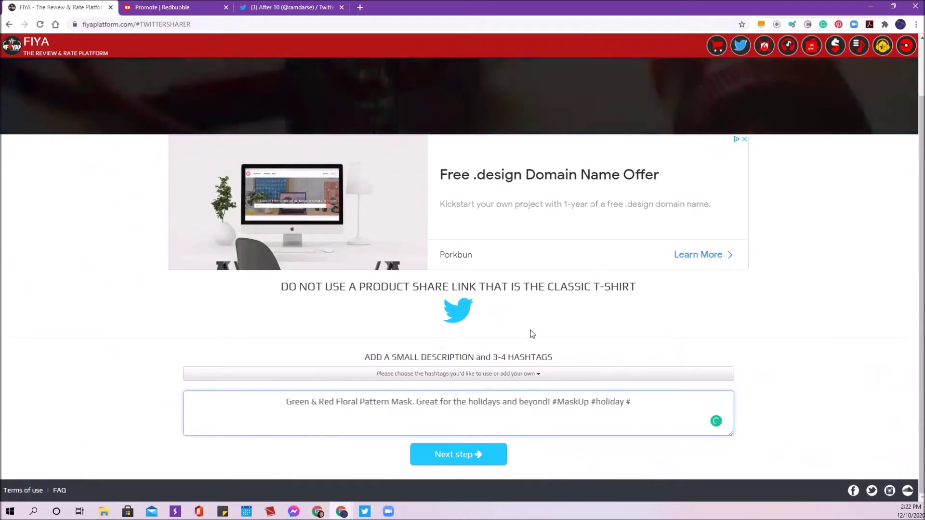
click(248, 11)
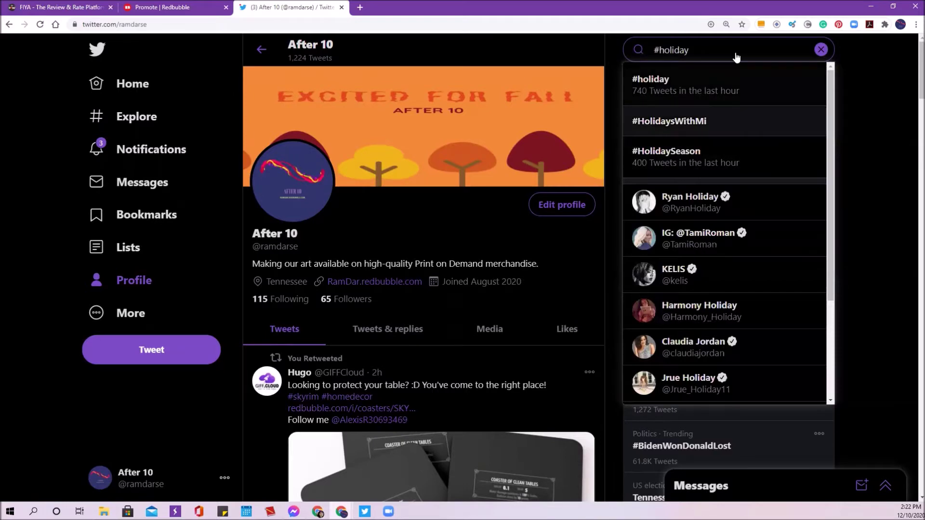
- Replace the #holiday Twitter search with 'green and red', then with #pattern
key(ctrl+a)
key(BackSpace)
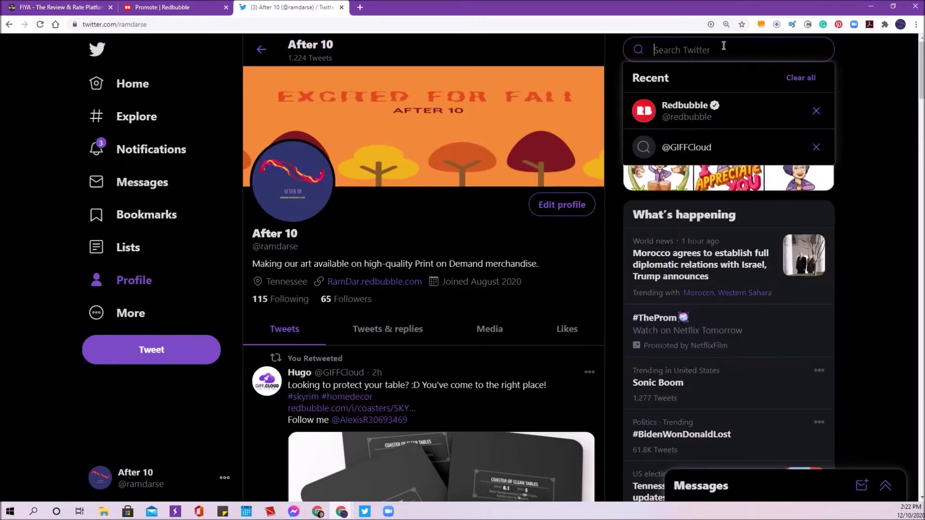
text(green)
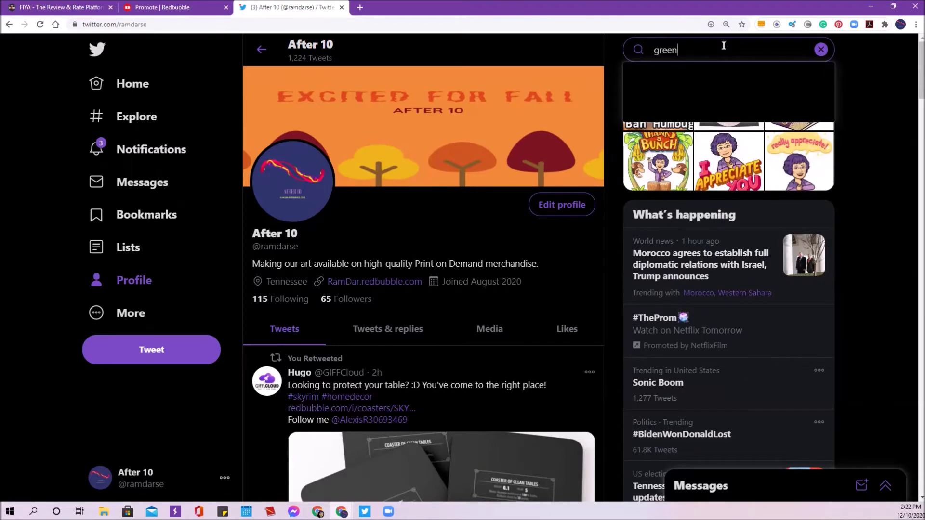
text(and red)
key(BackSpace)
key(BackSpace)
key(BackSpace)
key(BackSpace)
key(BackSpace)
key(BackSpace)
key(BackSpace)
key(BackSpace)
key(BackSpace)
key(BackSpace)
key(BackSpace)
key(BackSpace)
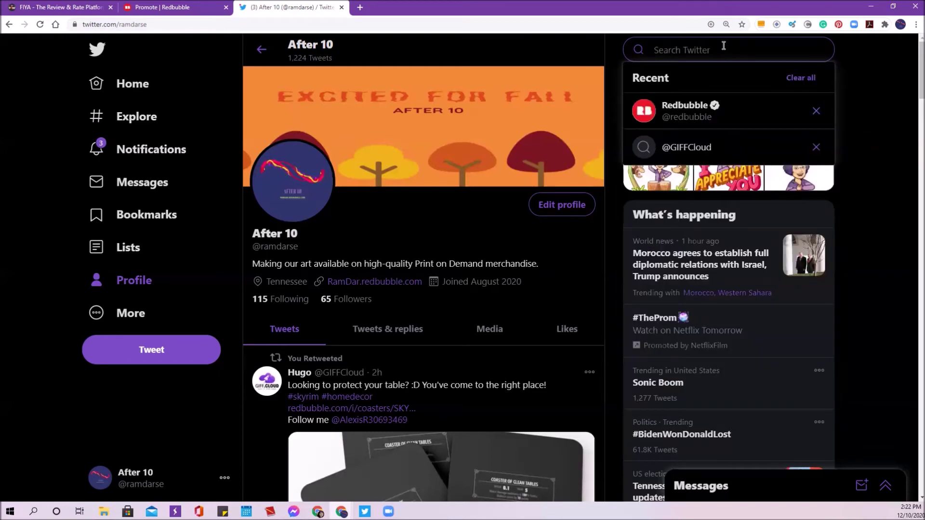
text(#pattern)
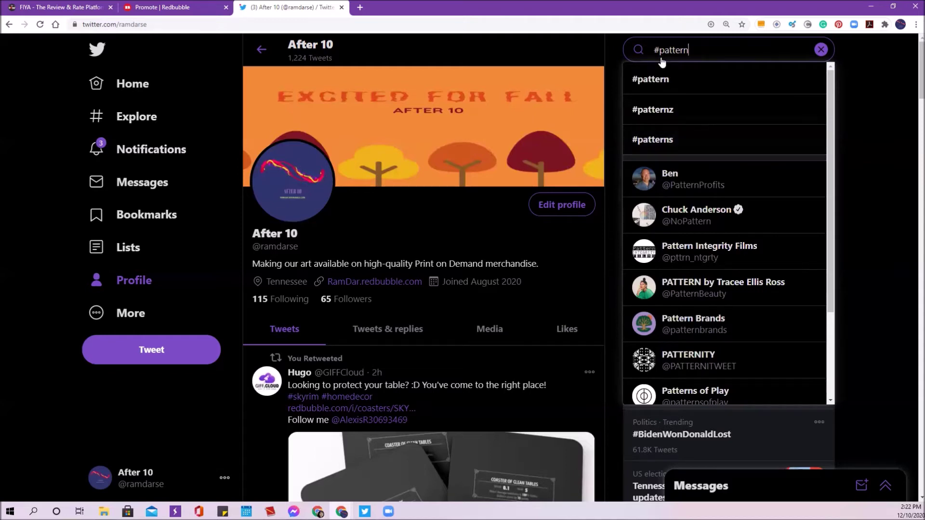
key(ctrl+Tab)
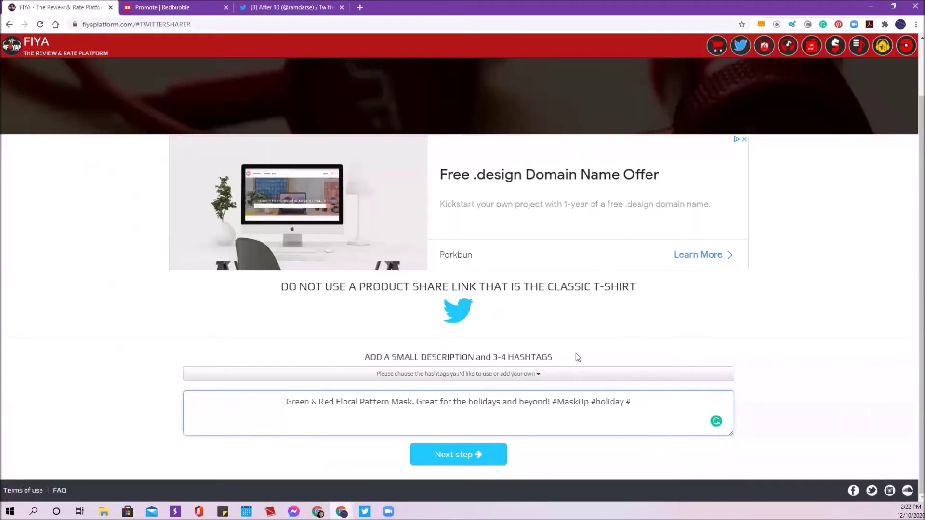
- Type 'patterns' after the trailing # so the description gains #patterns
text(patt)
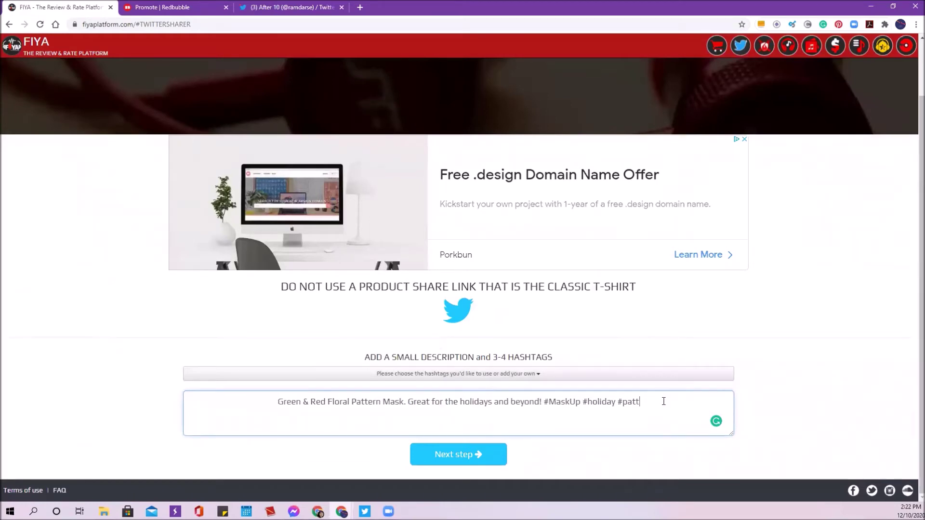
text(erns)
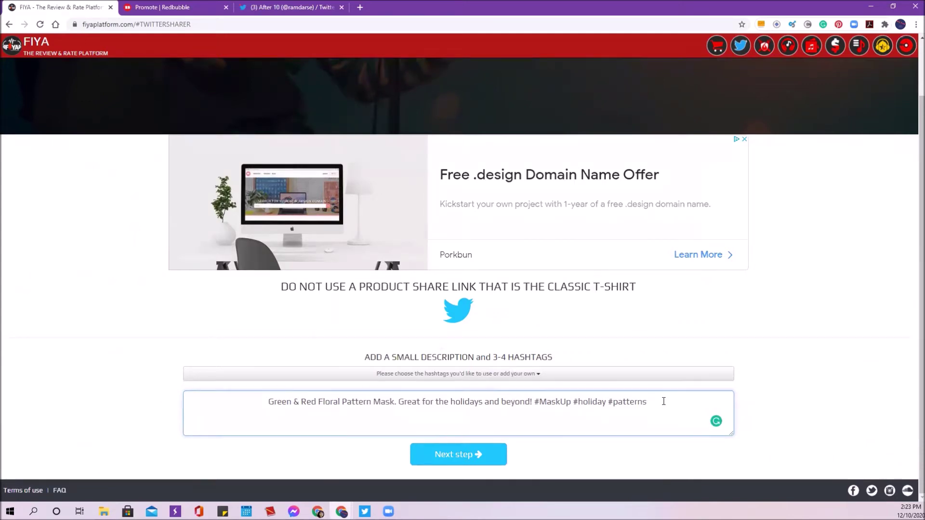
- Replace the #pattern Twitter search with 'gift' to find gift hashtags
key(ctrl+shift+Tab)
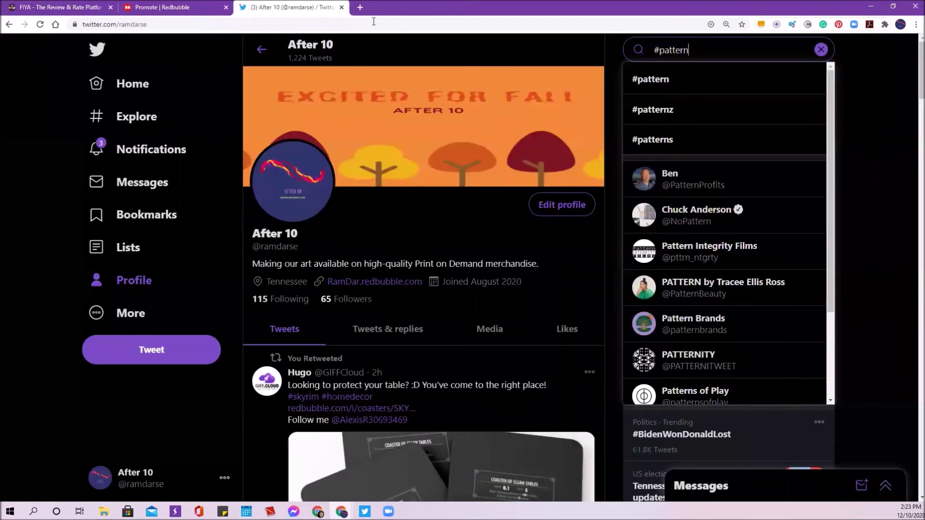
drag(705, 52, 647, 51)
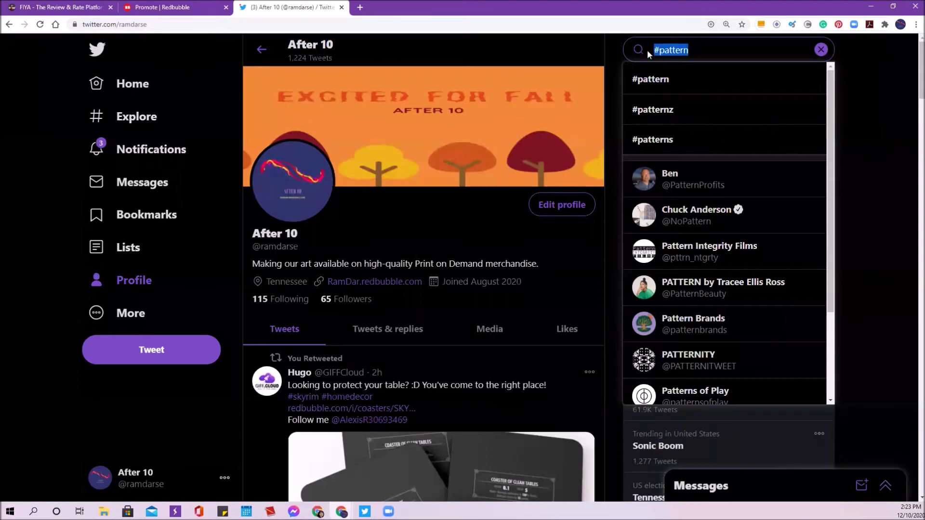
key(BackSpace)
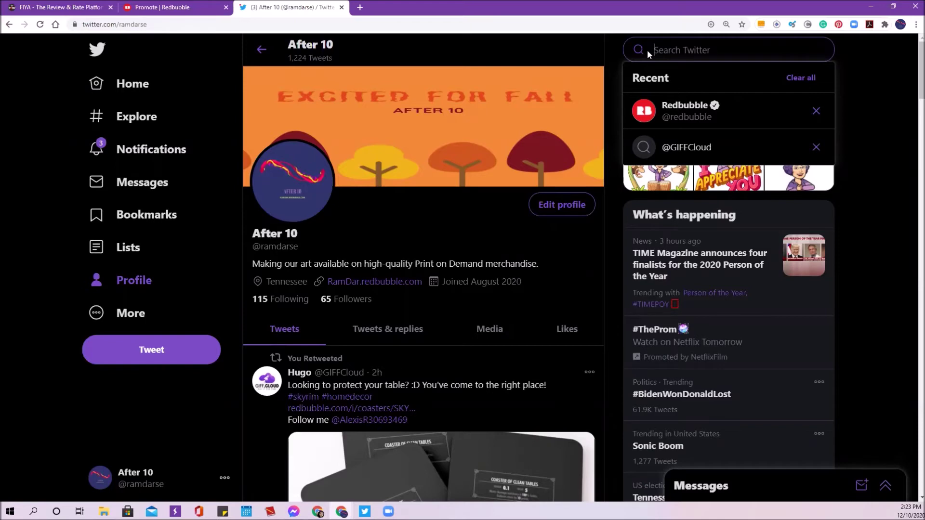
text(gift)
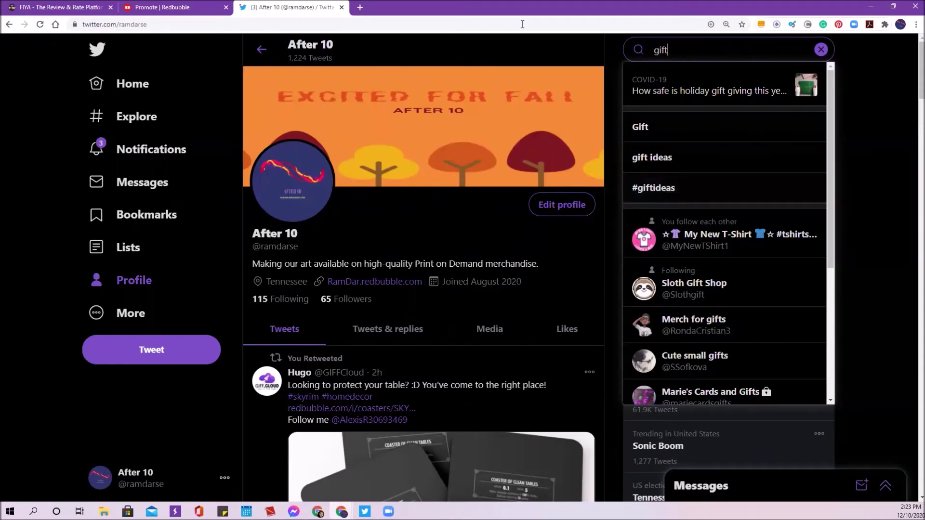
key(ctrl+shift+Tab)
key(ctrl+shift+Tab)
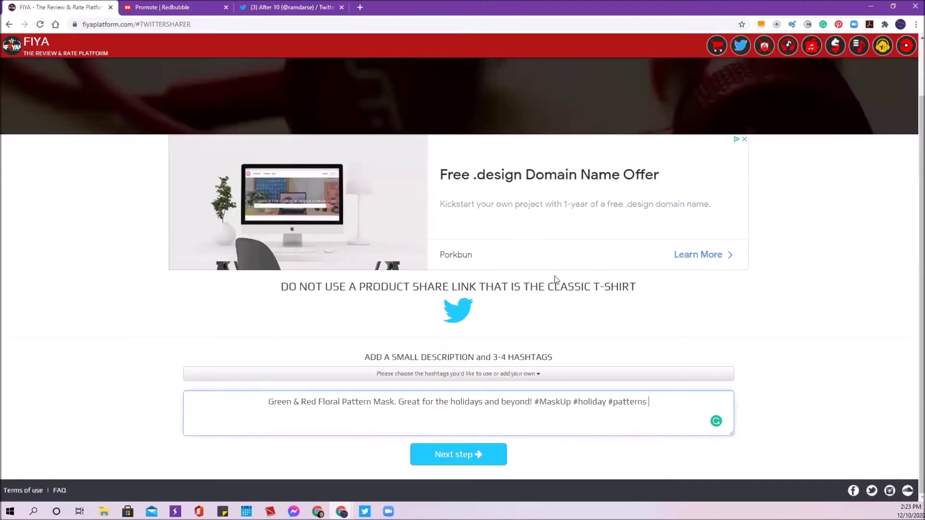
- Append #giftideas to the description, correcting the stray $, and submit with Next step
text($gift)
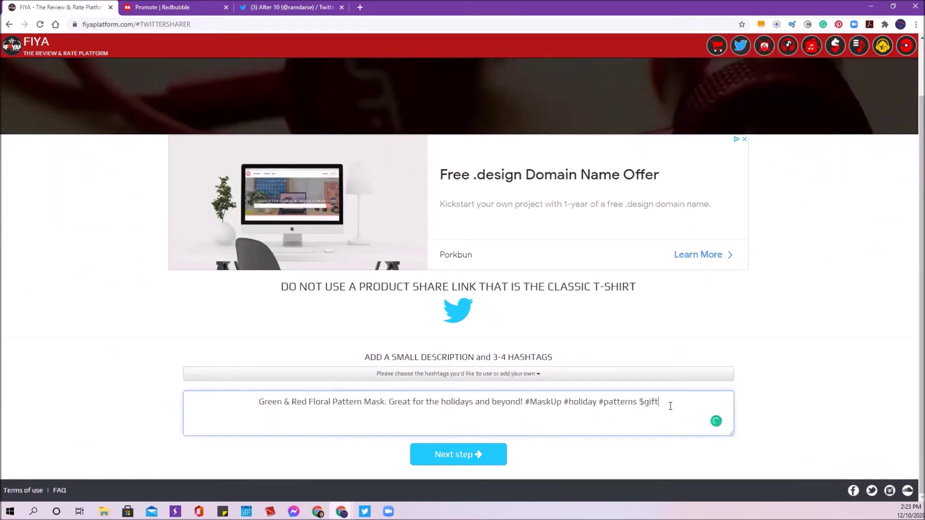
text(ideas)
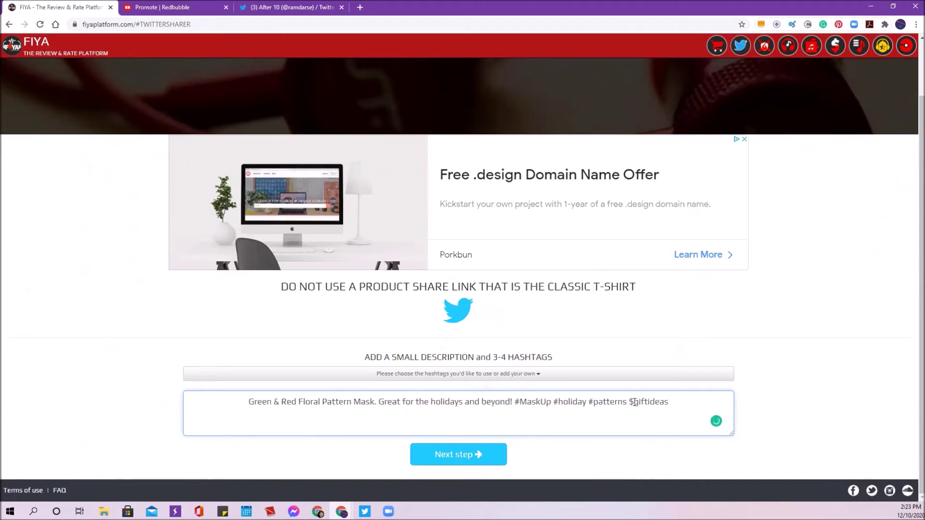
click(634, 402)
key(BackSpace)
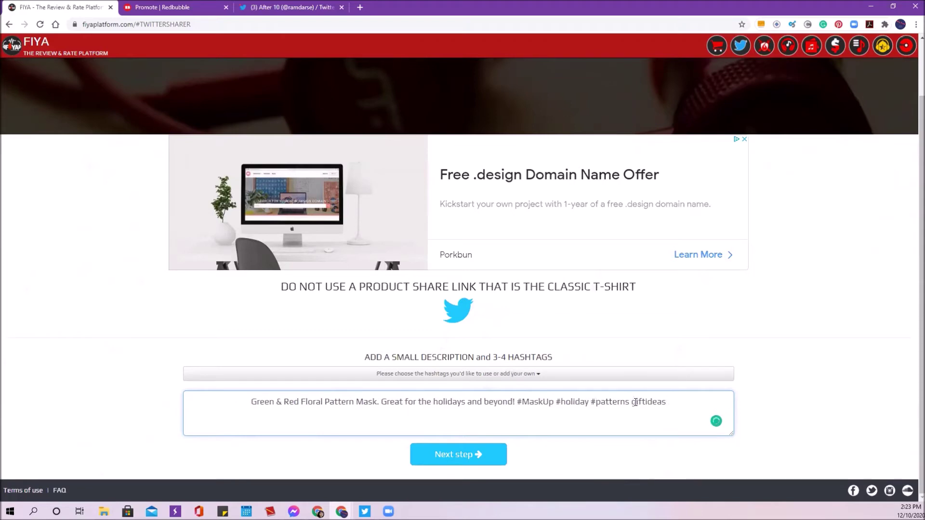
text(#)
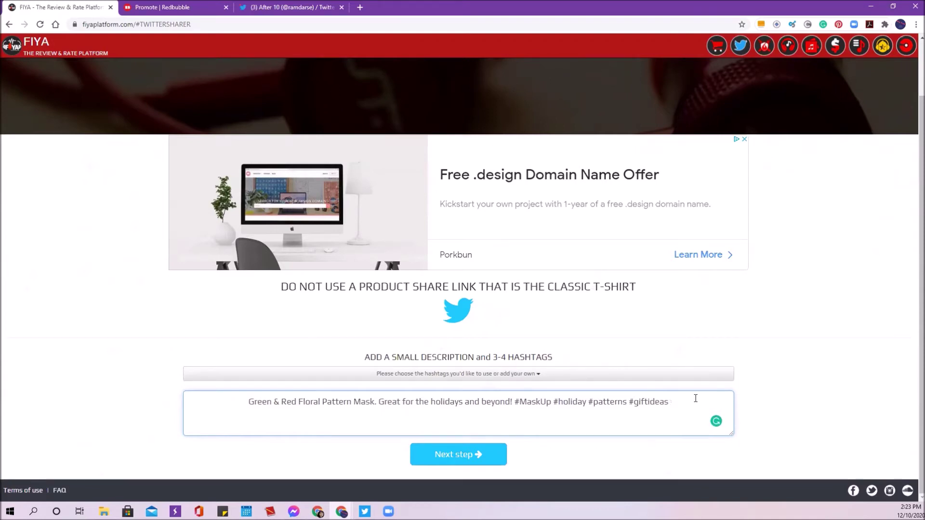
click(458, 460)
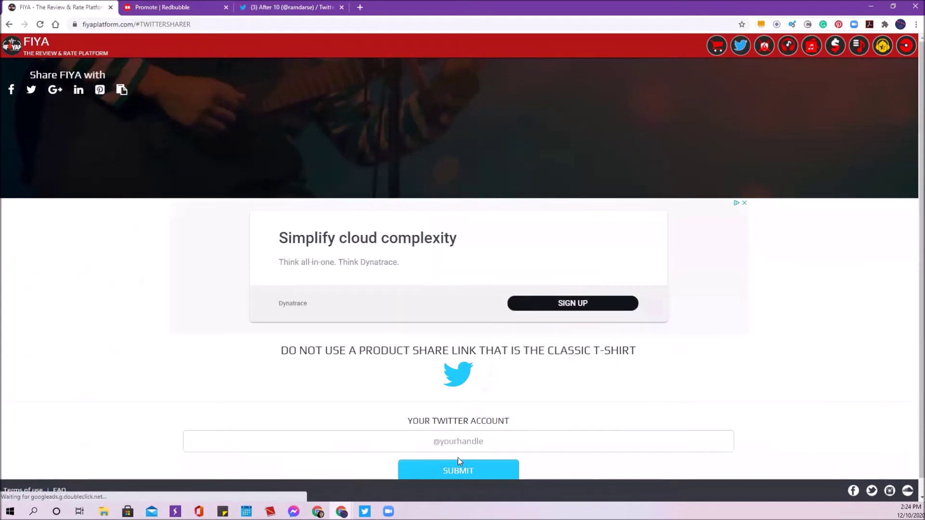
- Fill the Twitter account field with your saved handle and submit the product link
click(458, 441)
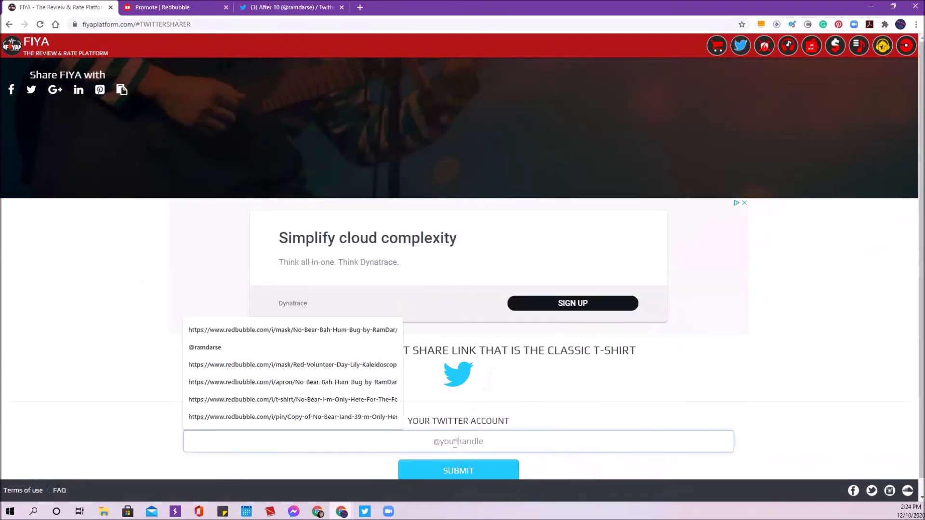
click(211, 346)
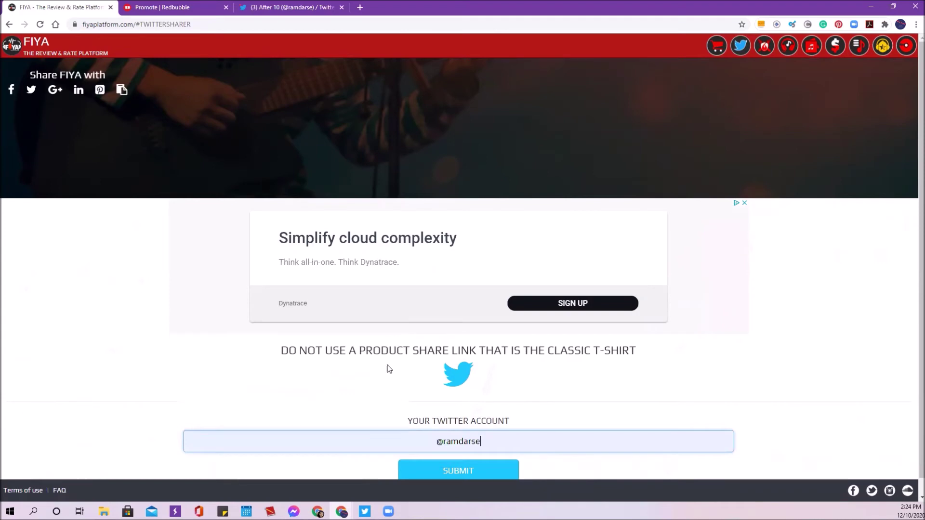
click(484, 474)
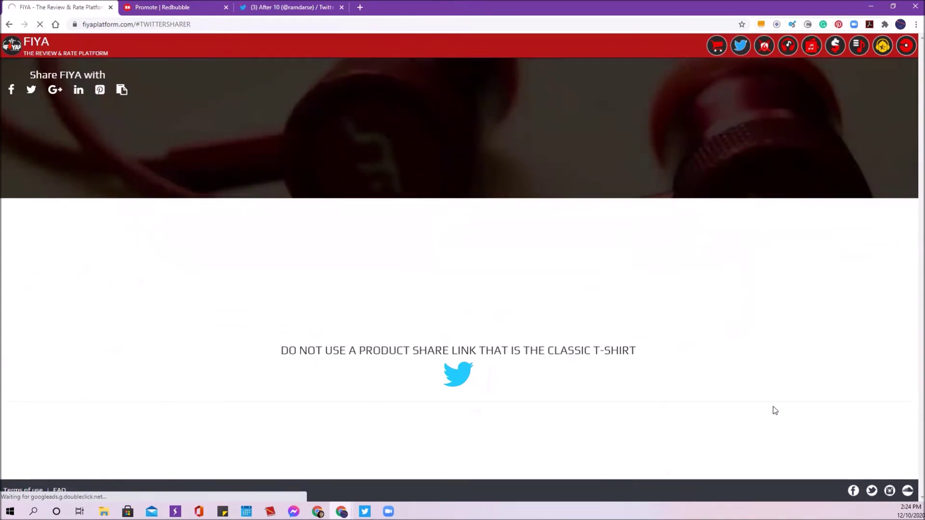
- Scroll through the GIFF Cloud thank-you page confirming the first come first serve queue
scroll(725, 346, down, 9)
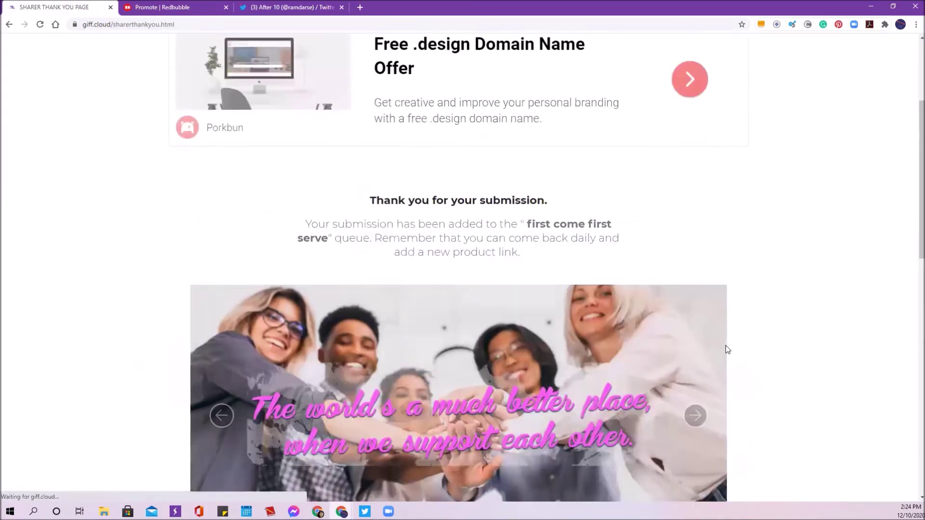
scroll(726, 346, up, 9)
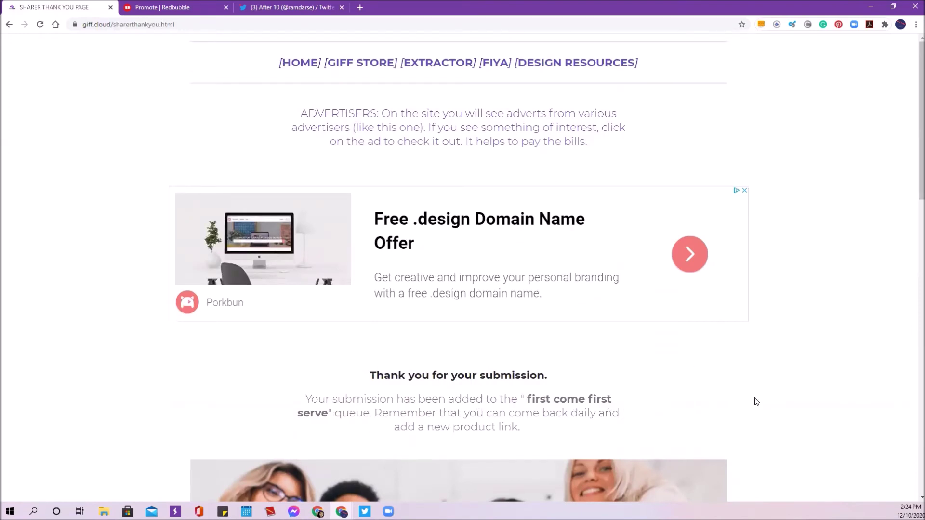
scroll(769, 397, down, 3)
scroll(772, 393, down, 7)
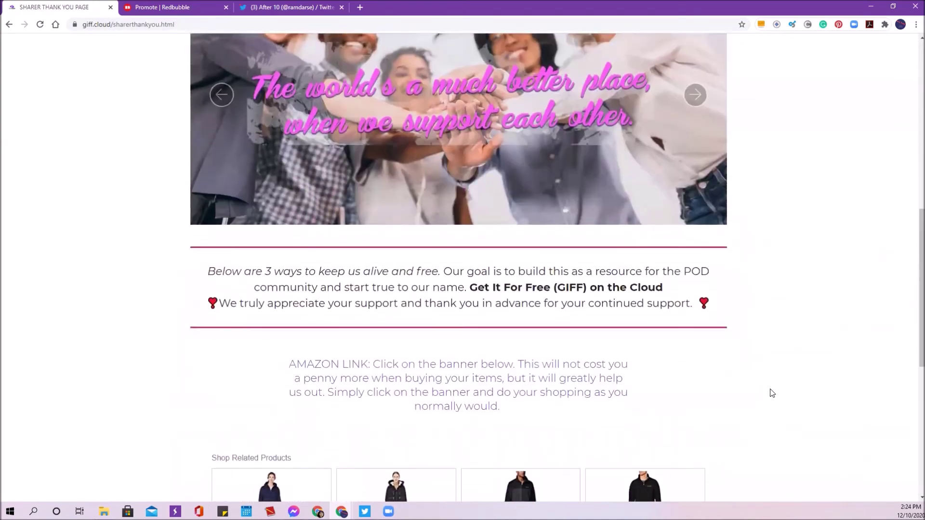
scroll(772, 393, up, 9)
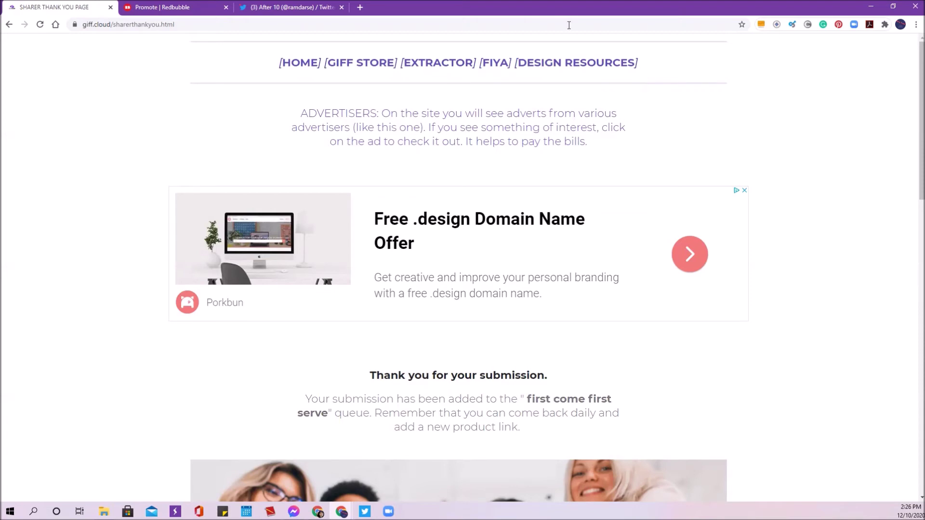
click(264, 7)
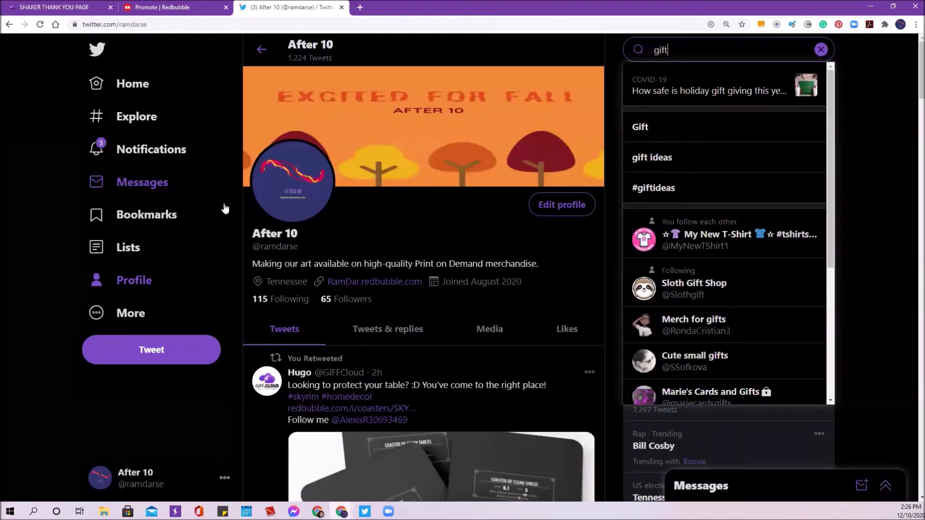
- Open the GIFF Cloud account's new-tweet notification from Notifications, after glancing at its profile
click(121, 152)
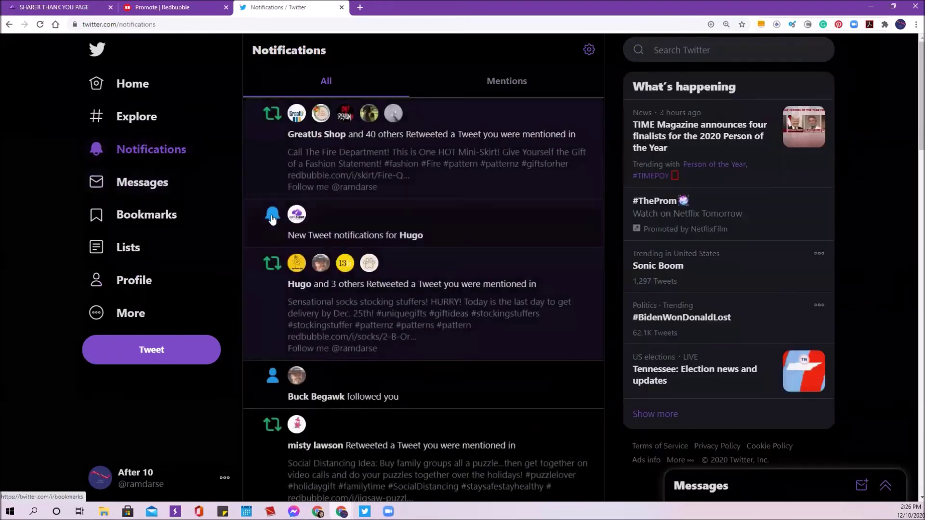
click(302, 219)
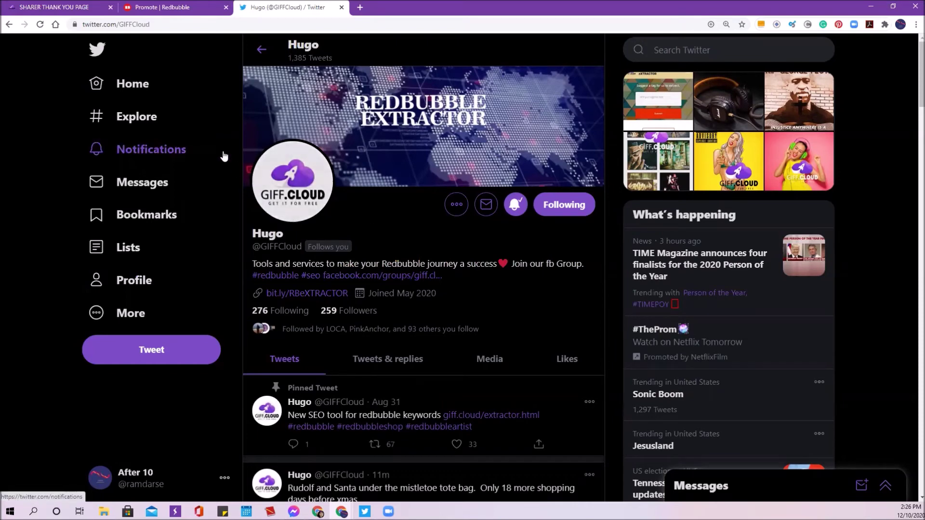
click(183, 155)
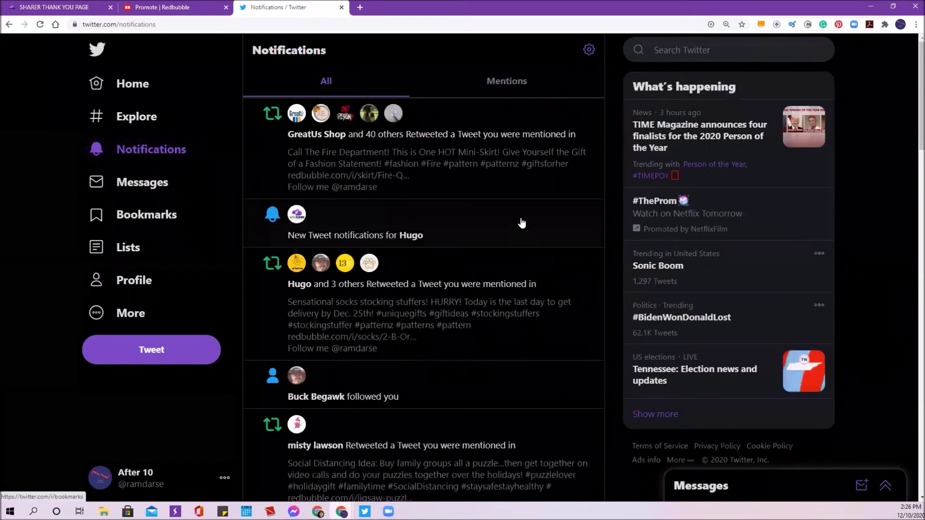
click(505, 216)
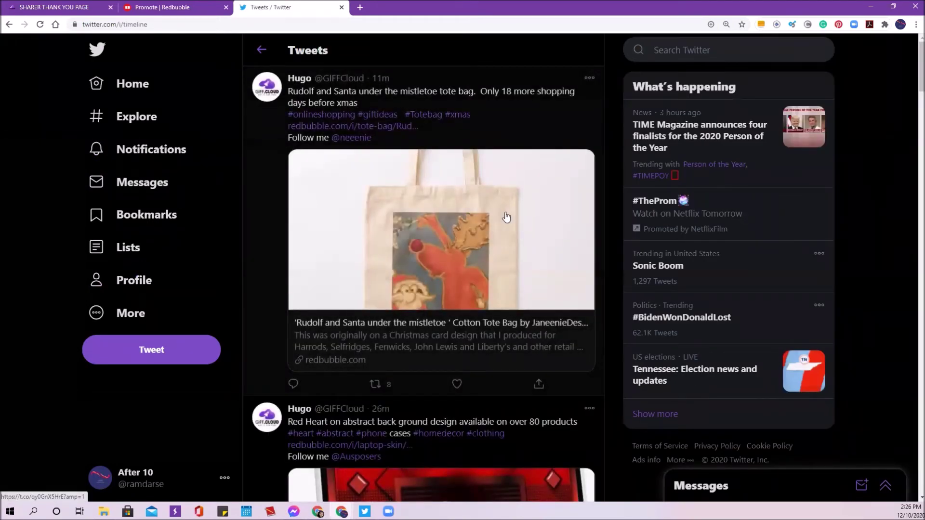
- Like and retweet the Rudolf and Santa tote bag tweet
scroll(471, 323, down, 1)
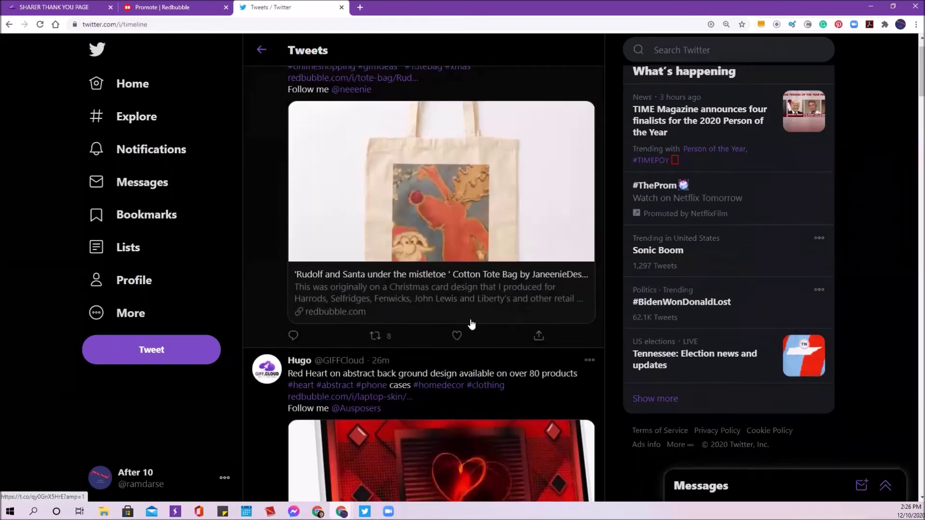
click(457, 335)
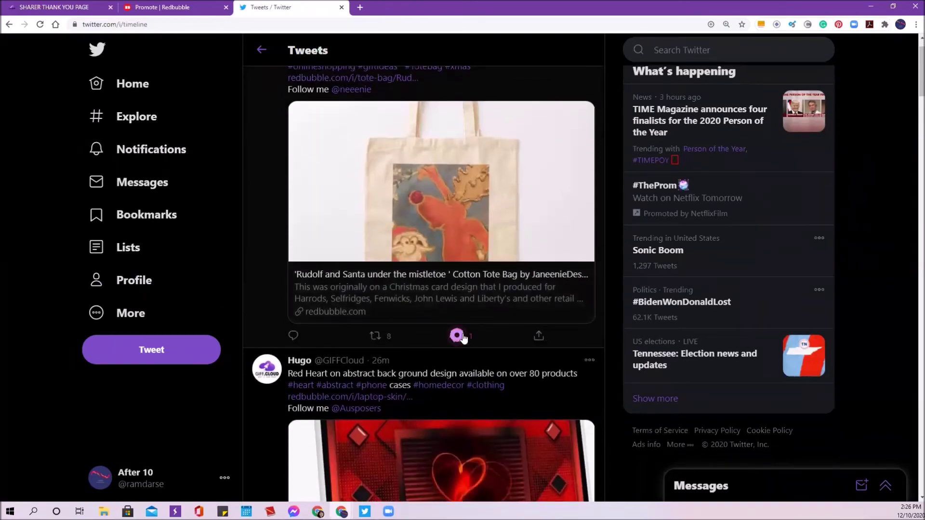
click(379, 339)
click(385, 361)
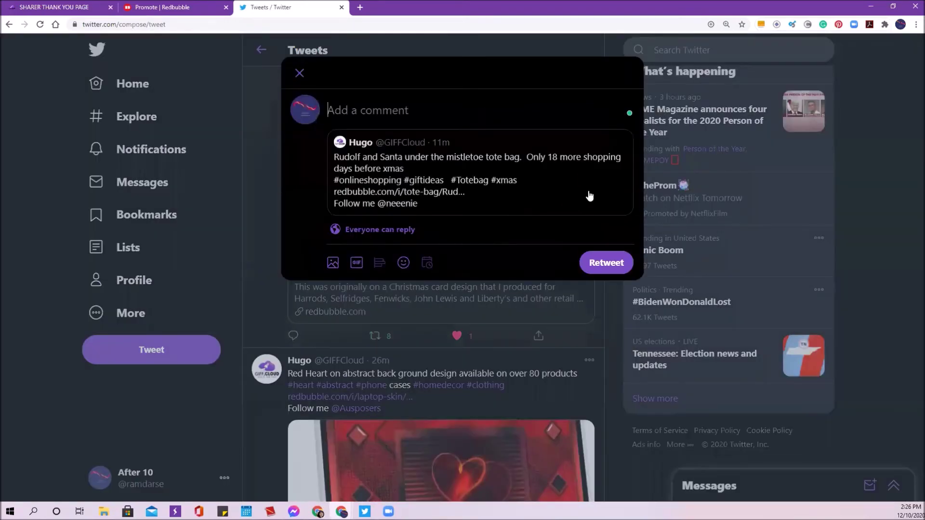
click(616, 271)
- Like and retweet the Red Heart laptop skin tweet, then return to Home
scroll(614, 265, down, 7)
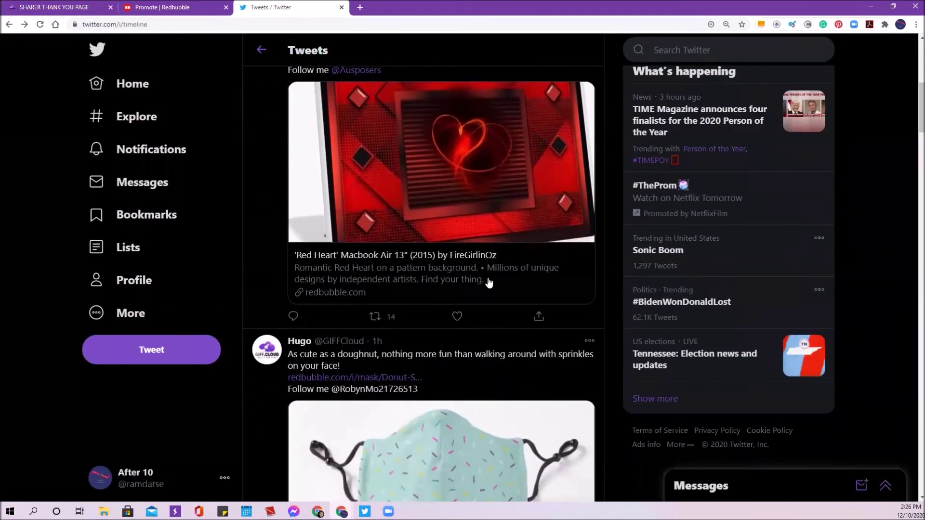
click(453, 315)
click(375, 316)
click(386, 337)
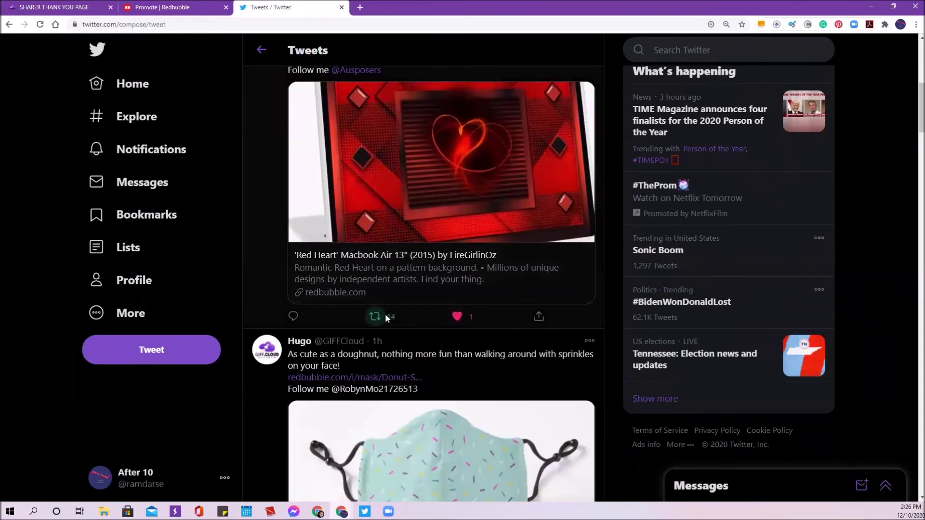
click(592, 255)
scroll(605, 245, down, 7)
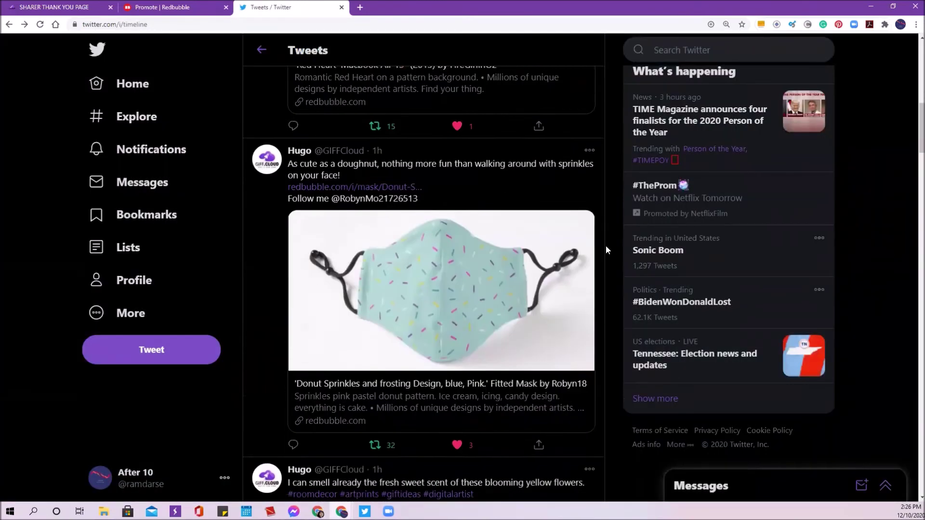
scroll(606, 245, up, 20)
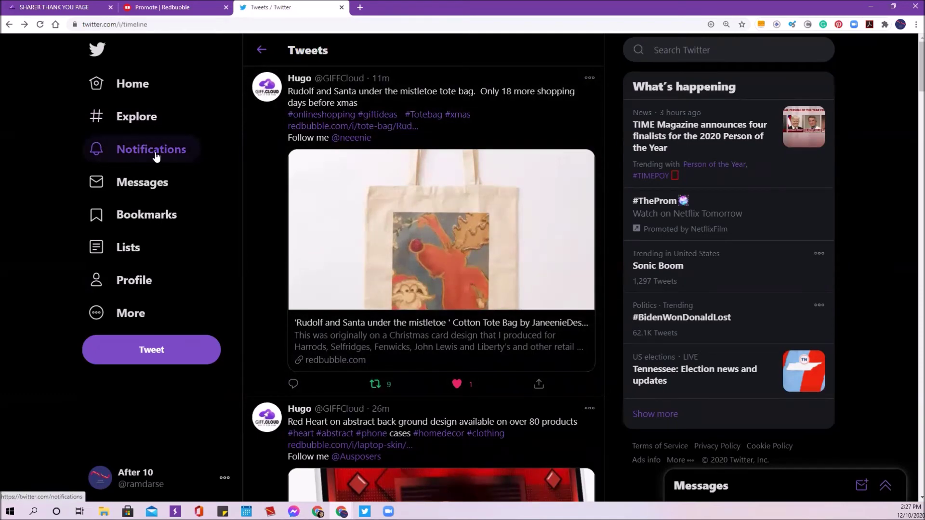
click(101, 86)
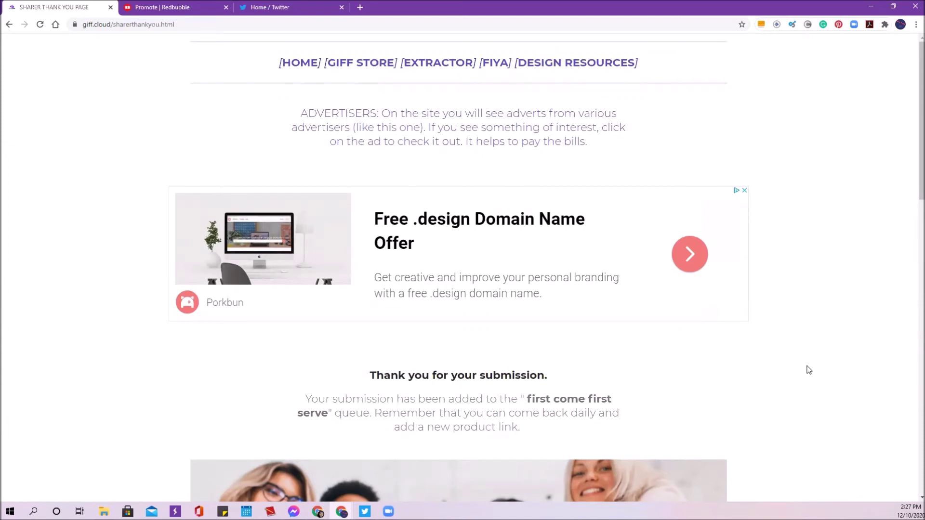
- Scroll the thank-you page down to the Amazon 'Shop Related Products' grid of coats
scroll(809, 370, down, 4)
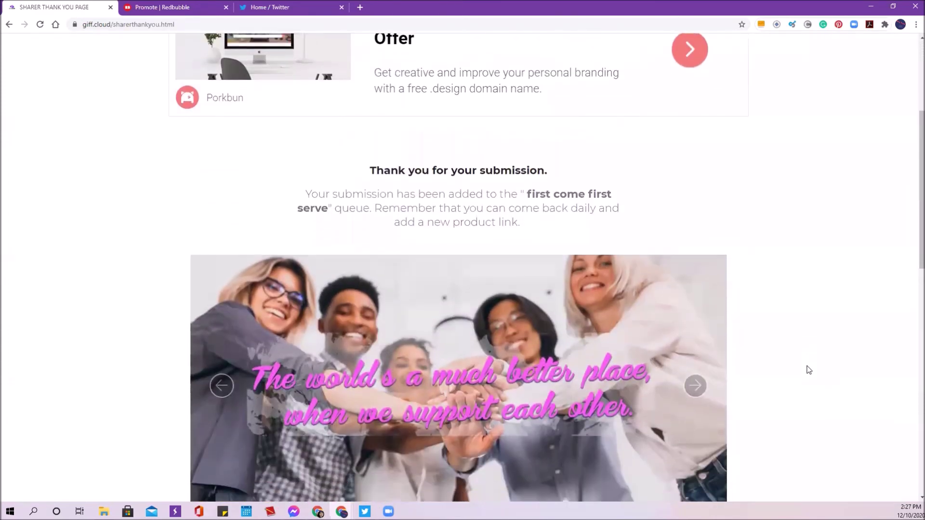
scroll(809, 370, down, 4)
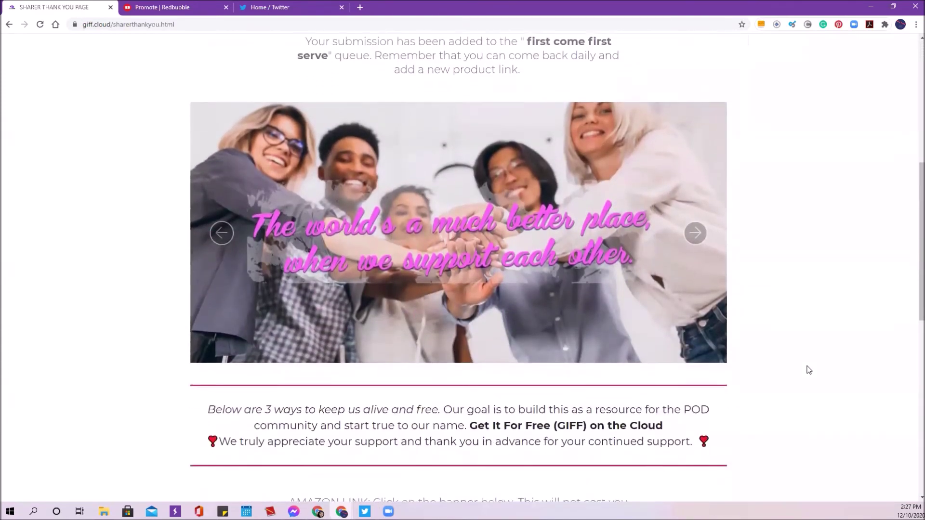
scroll(808, 370, down, 4)
scroll(809, 370, down, 3)
scroll(809, 370, down, 2)
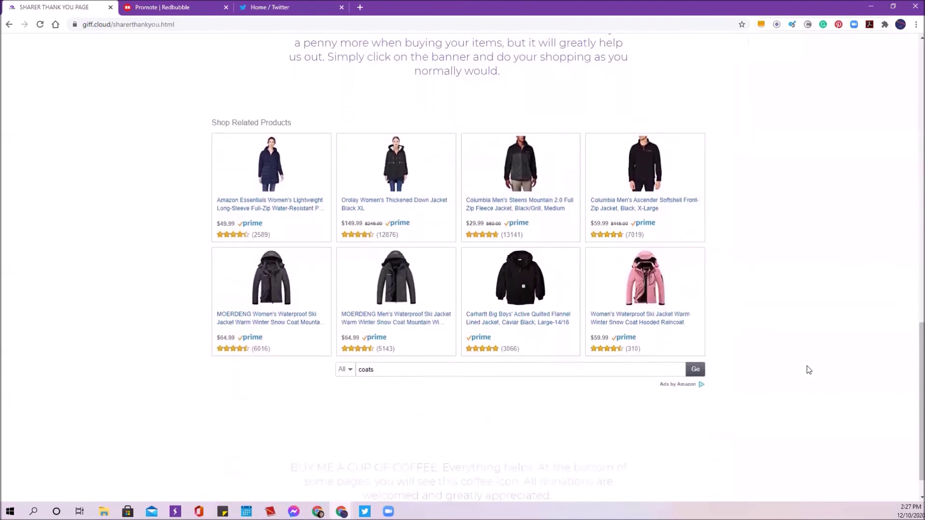
scroll(808, 370, down, 1)
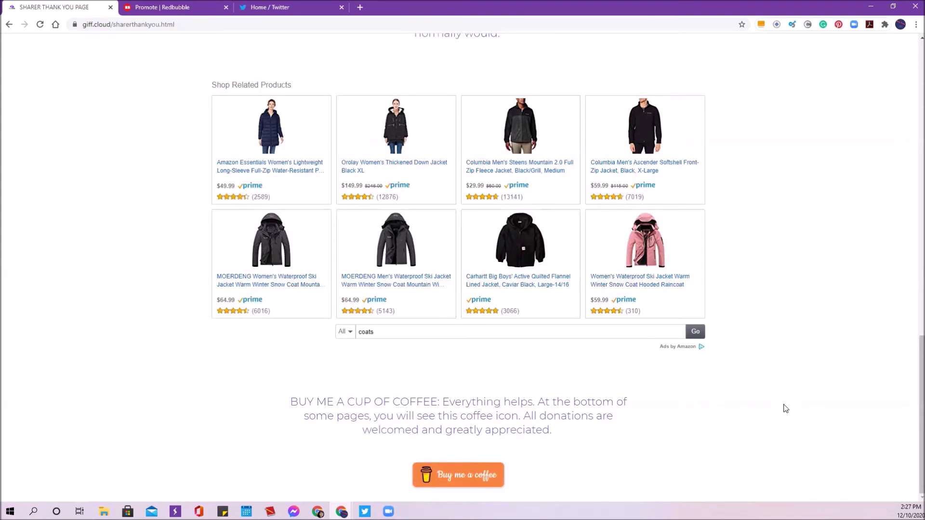
scroll(794, 397, up, 1)
scroll(793, 397, down, 1)
scroll(816, 397, up, 1)
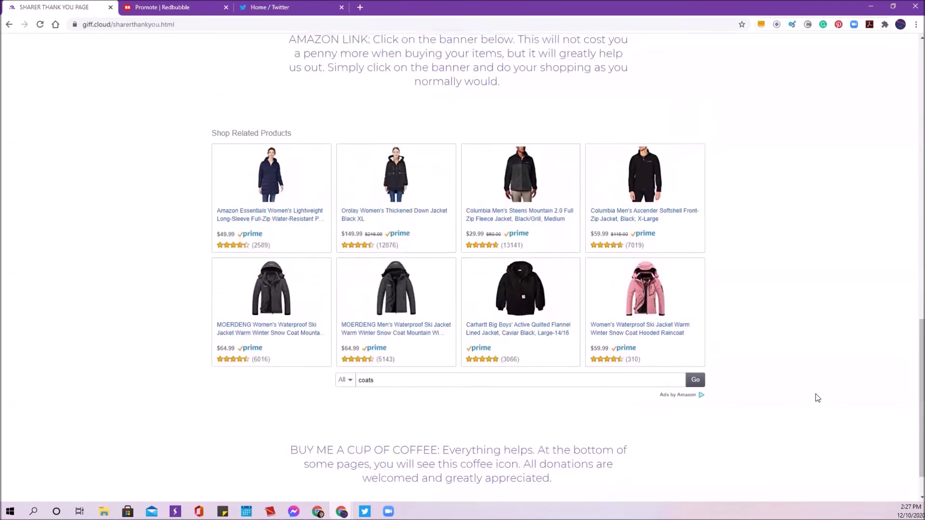
scroll(818, 397, up, 1)
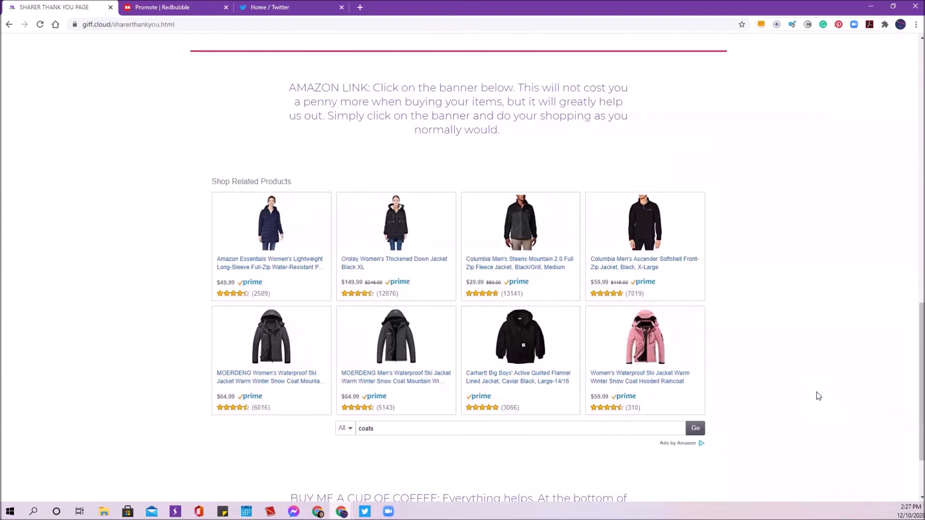
- View the pink ski jacket on Amazon, close it, and scroll back up the thank-you page
click(624, 350)
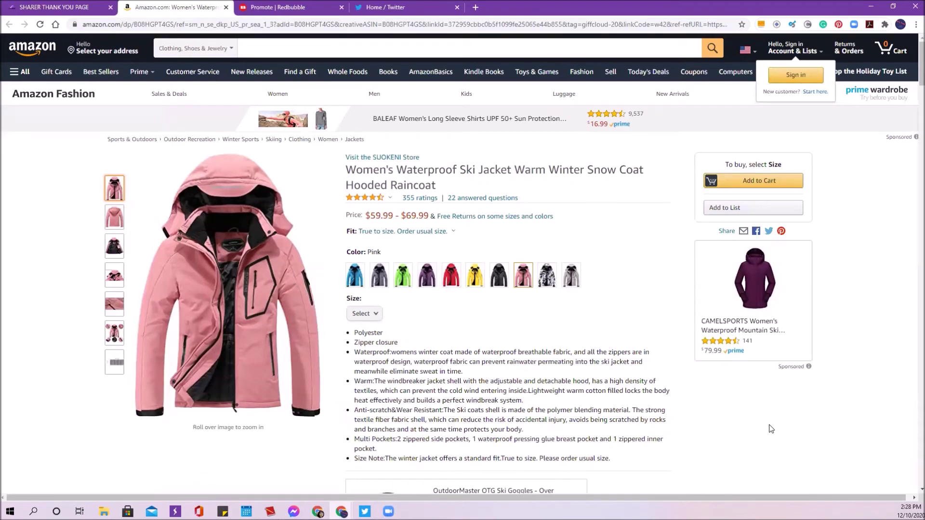
click(224, 7)
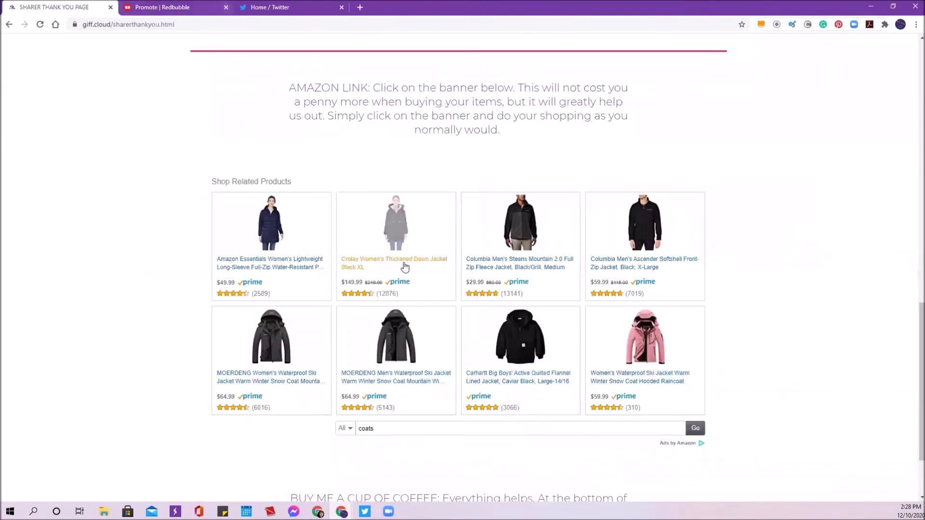
scroll(417, 295, up, 6)
scroll(436, 343, up, 9)
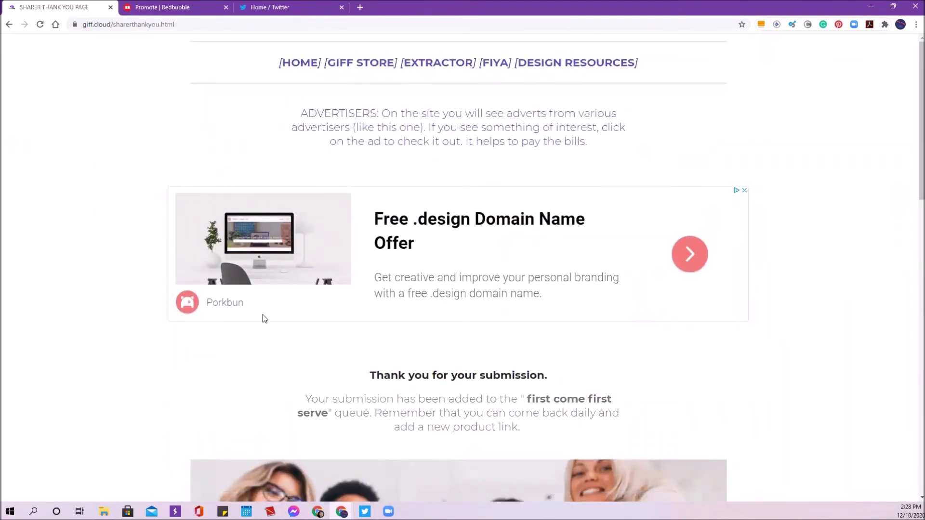
- Open Porkbun's free .design domain offer page, browse it, then close it
click(691, 256)
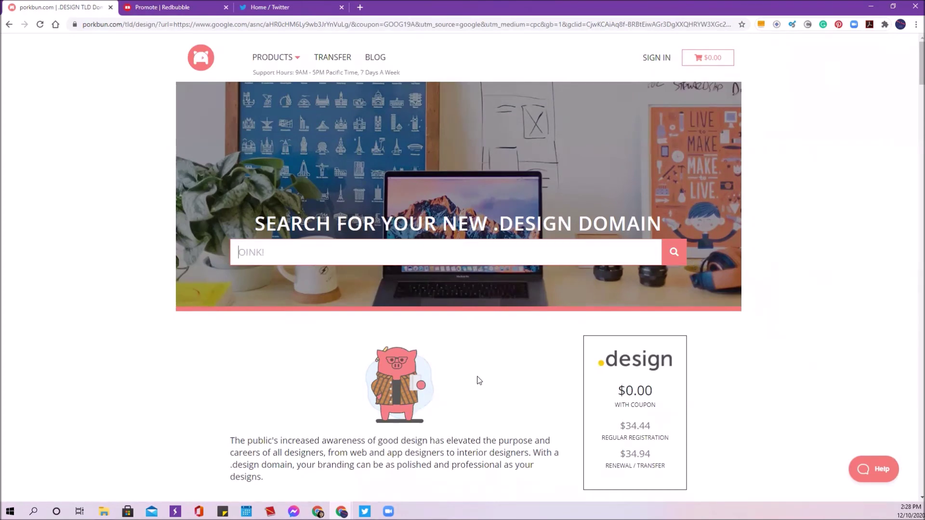
scroll(479, 380, down, 2)
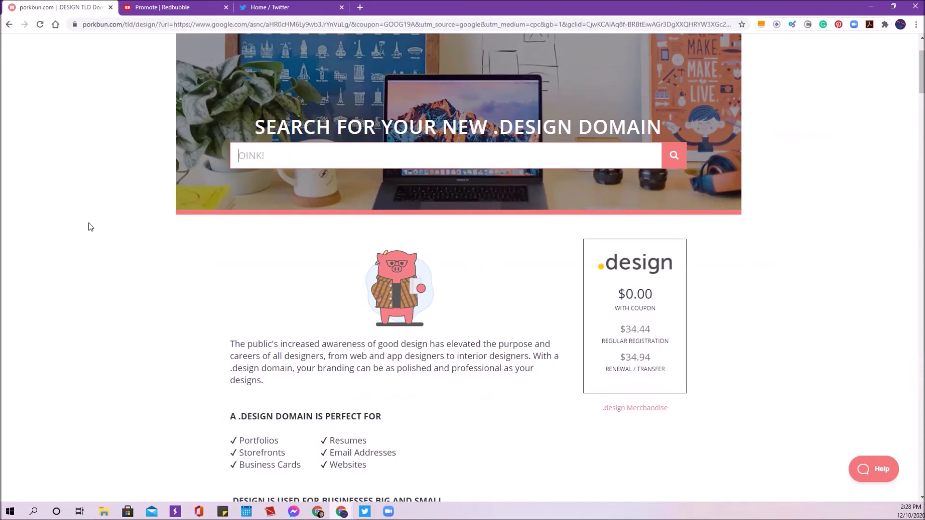
scroll(492, 394, down, 4)
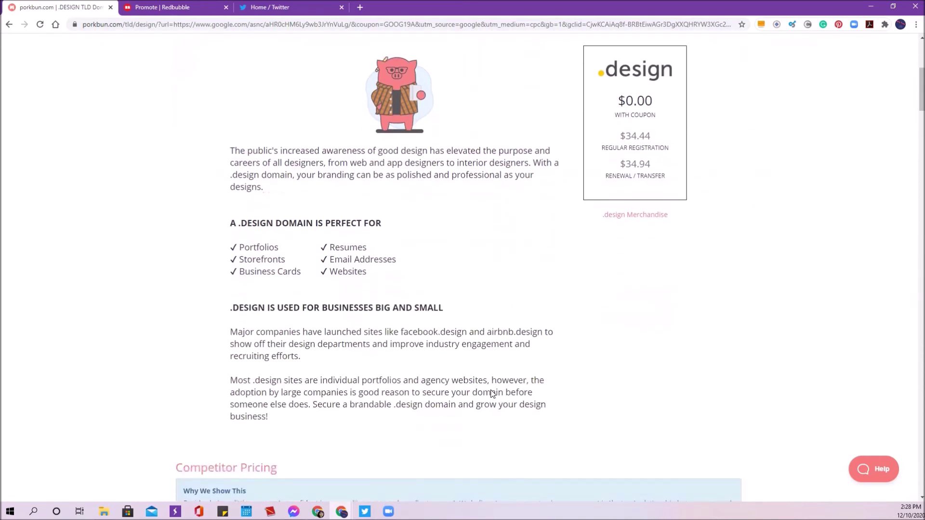
scroll(492, 392, up, 6)
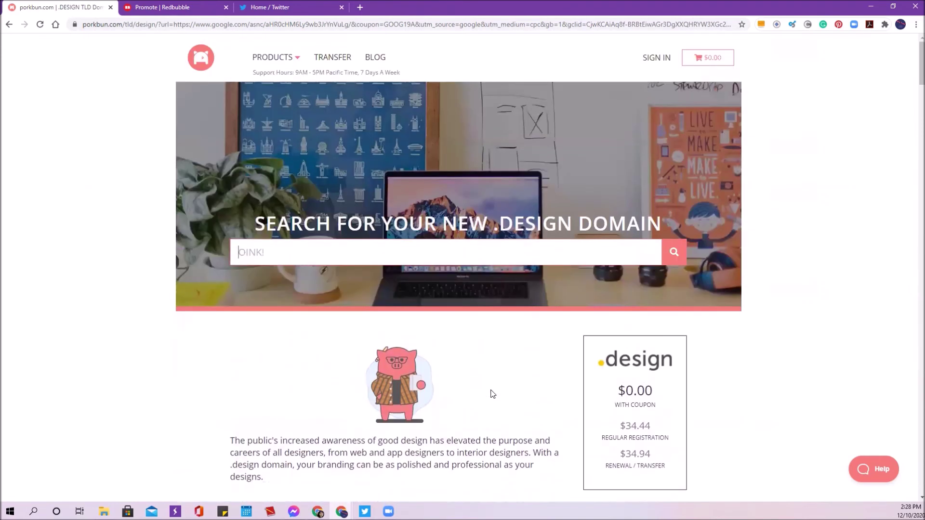
click(111, 8)
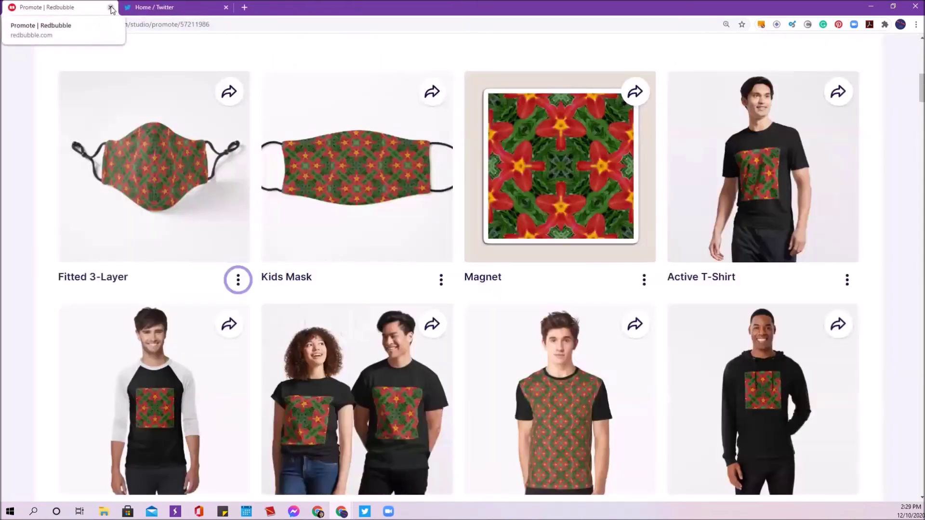
- Close the Promote | Redbubble tab, leaving Twitter Home, and start a new browser tab
click(110, 7)
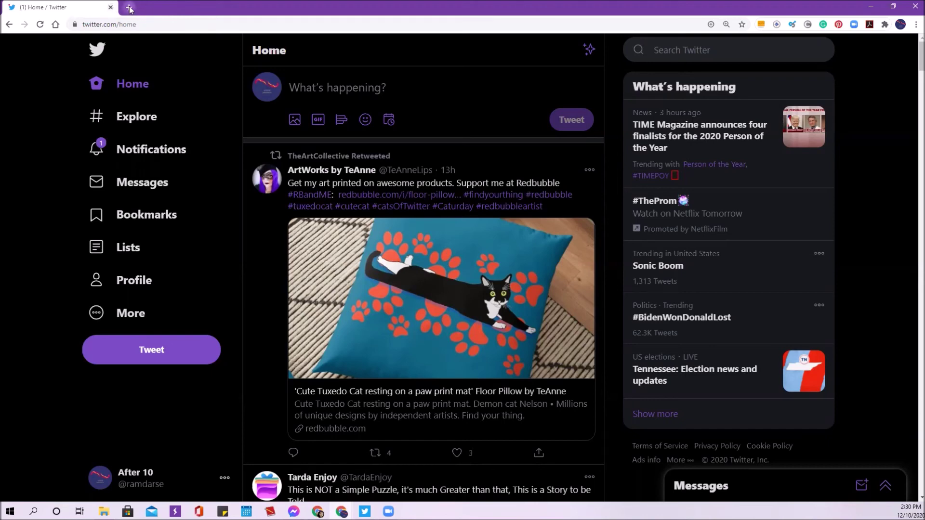
click(129, 8)
- Go to facebook.com, log in, and show the Liked Pages list of 536 pages
text(facebook.com)
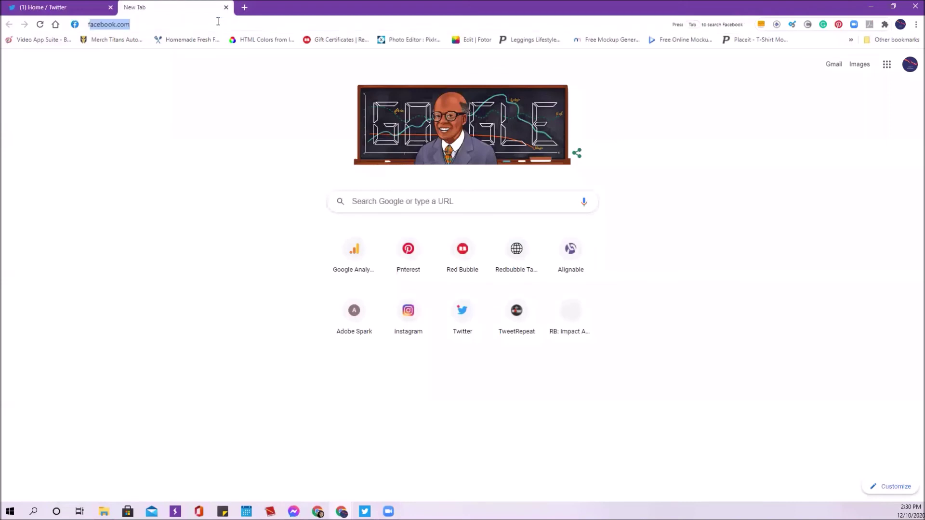
key(Return)
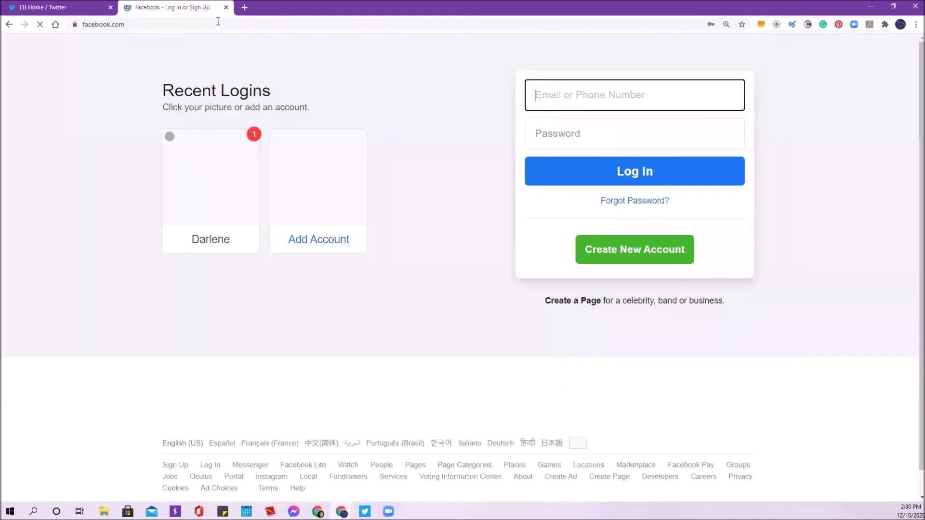
click(605, 167)
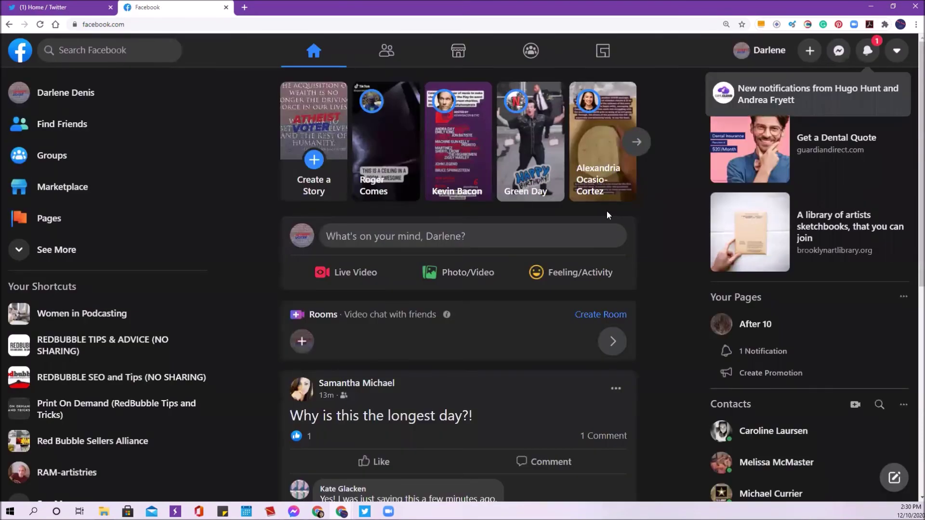
click(84, 224)
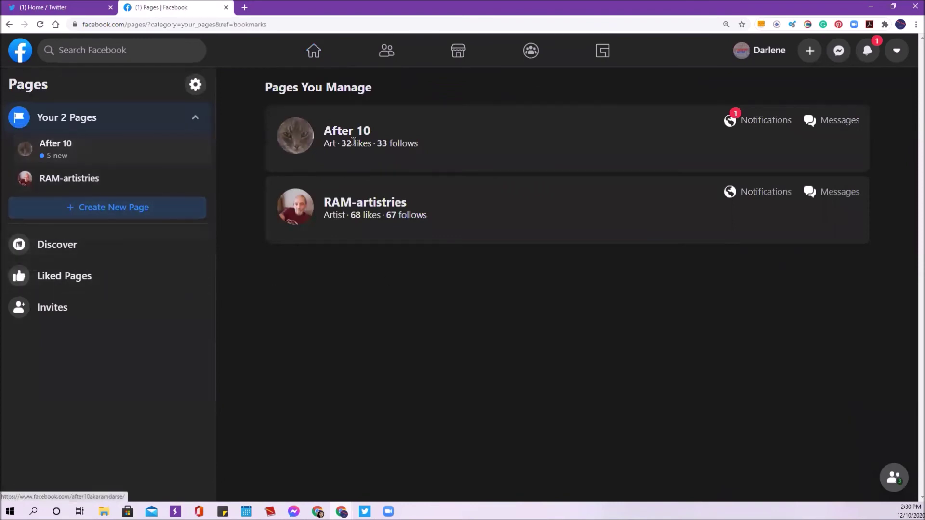
click(93, 281)
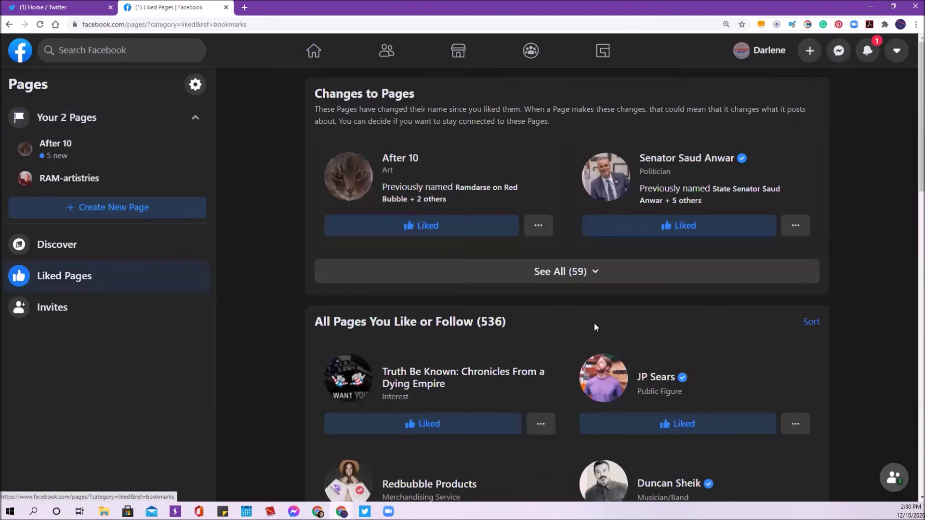
scroll(517, 336, down, 3)
- Open Redbubble Products and scroll its shared posts, like the corgi Christmas socks card, then return to top
click(440, 339)
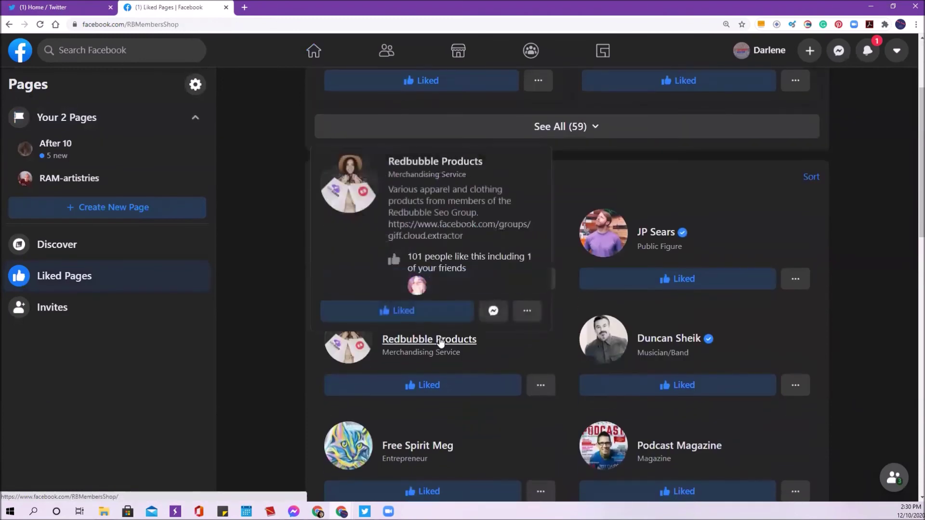
scroll(800, 306, down, 2)
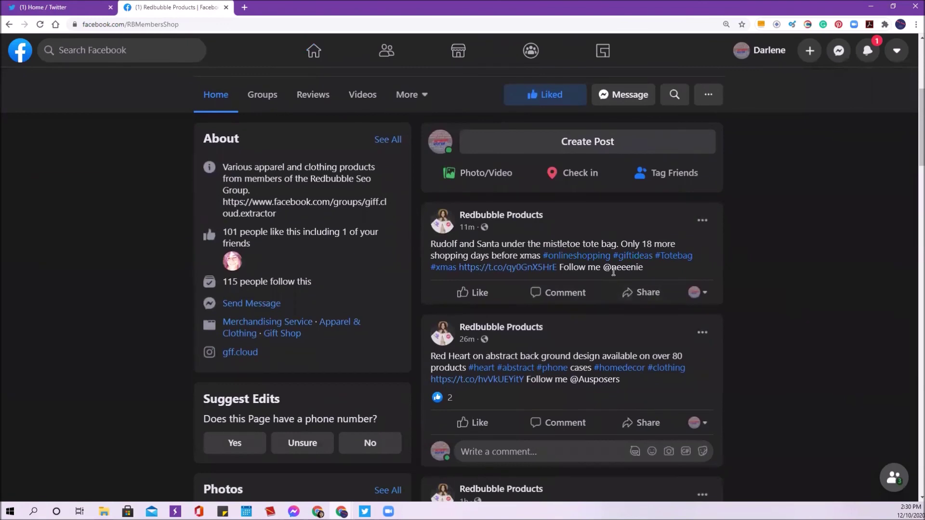
scroll(614, 271, down, 2)
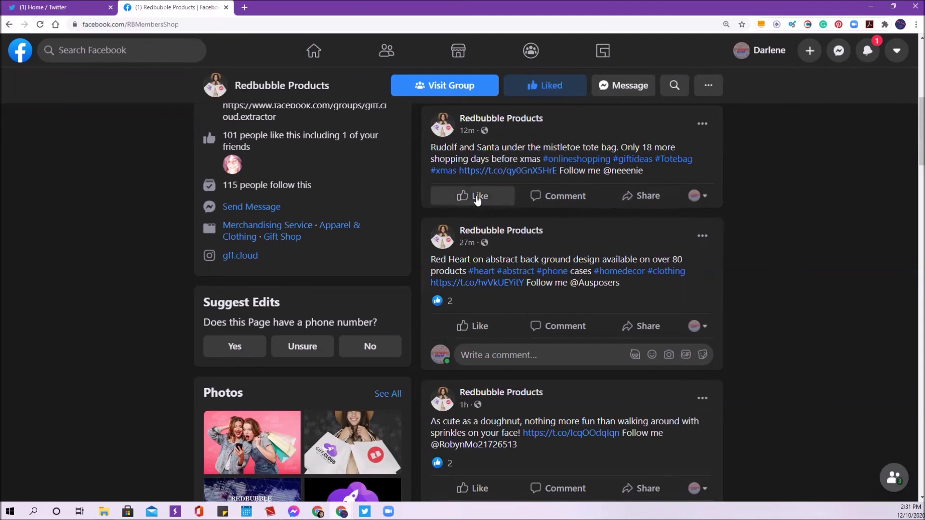
mouse_move(477, 199)
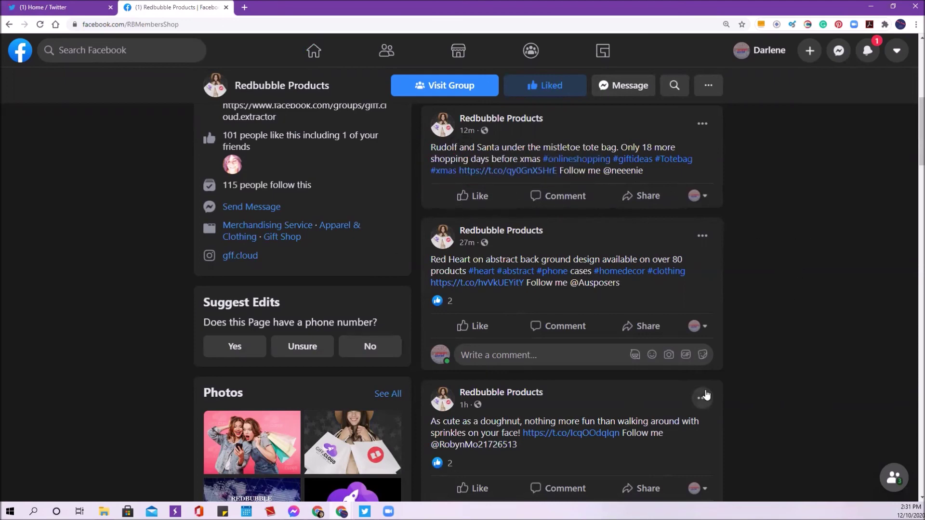
scroll(591, 309, down, 9)
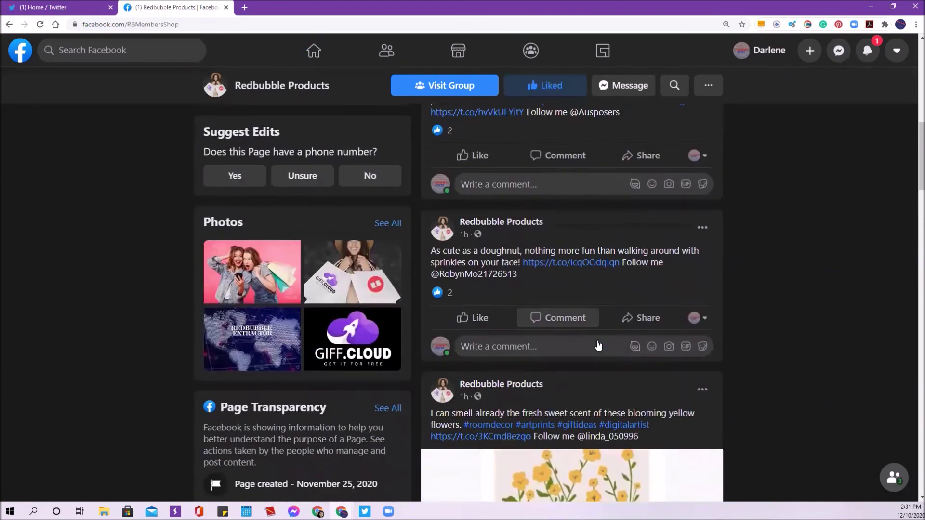
scroll(597, 345, down, 12)
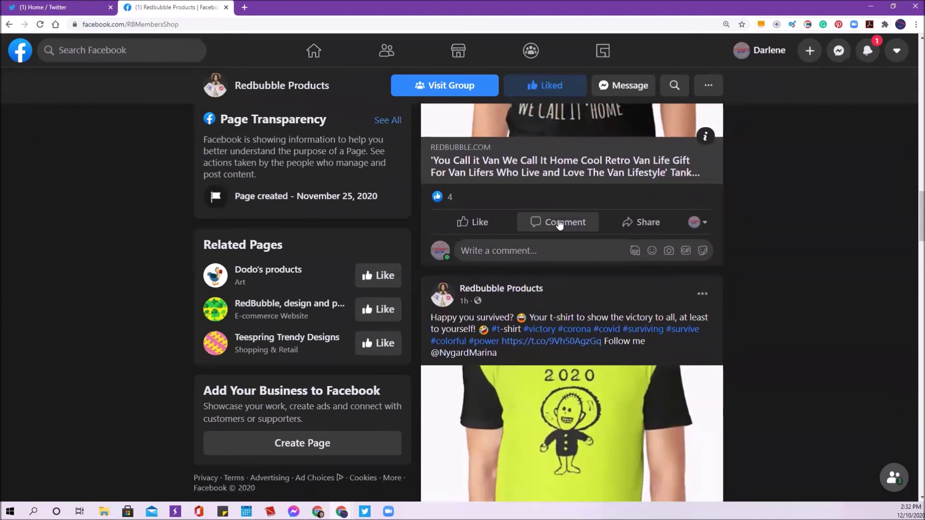
scroll(632, 296, down, 3)
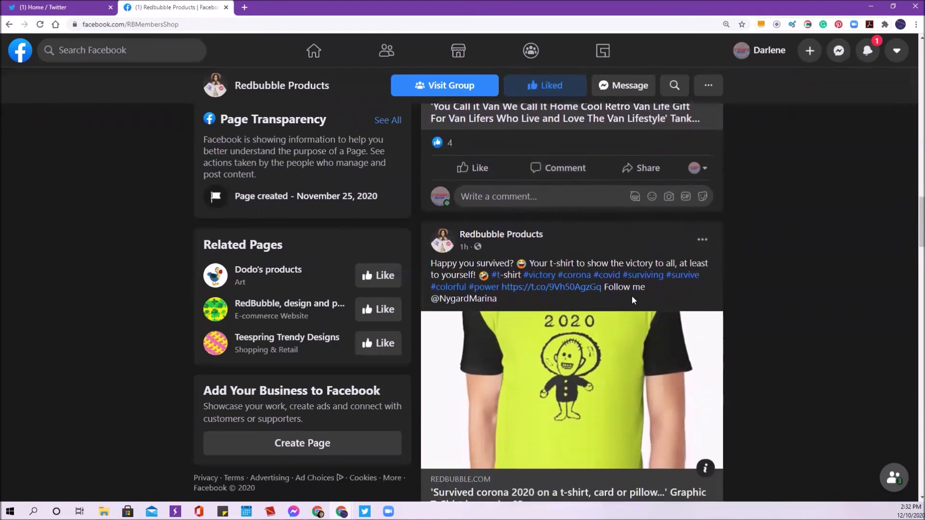
scroll(592, 320, down, 13)
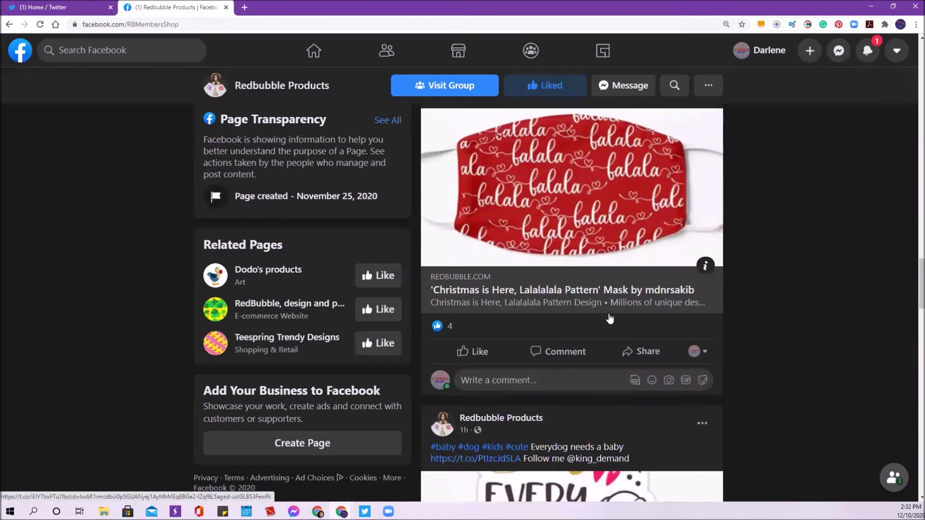
scroll(609, 314, down, 14)
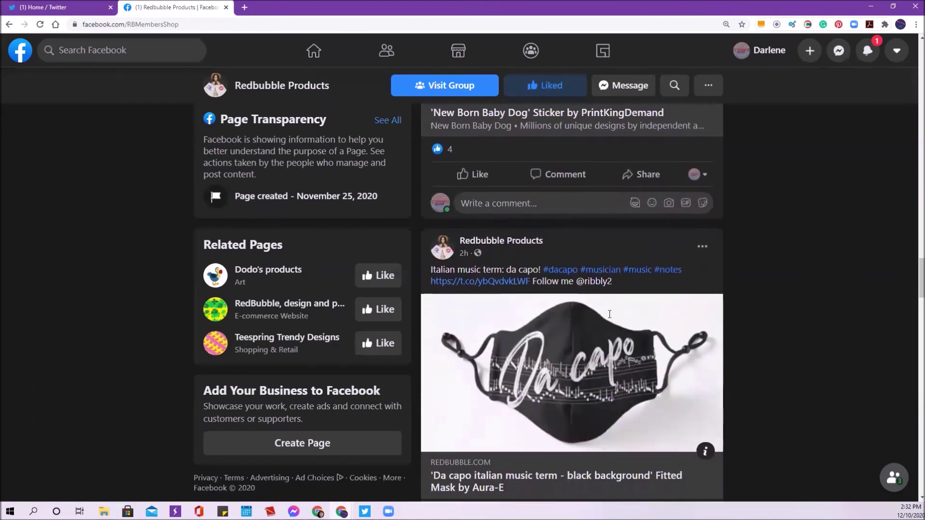
scroll(610, 314, down, 15)
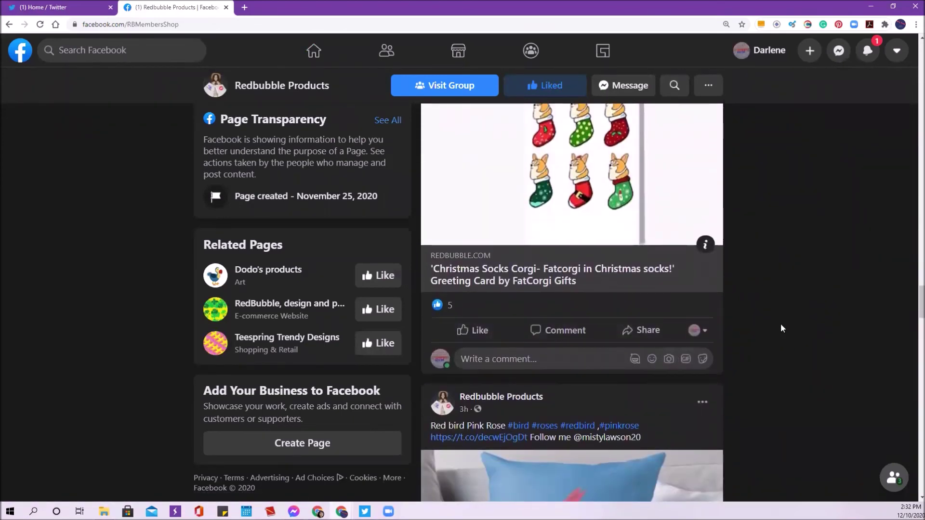
scroll(780, 323, down, 5)
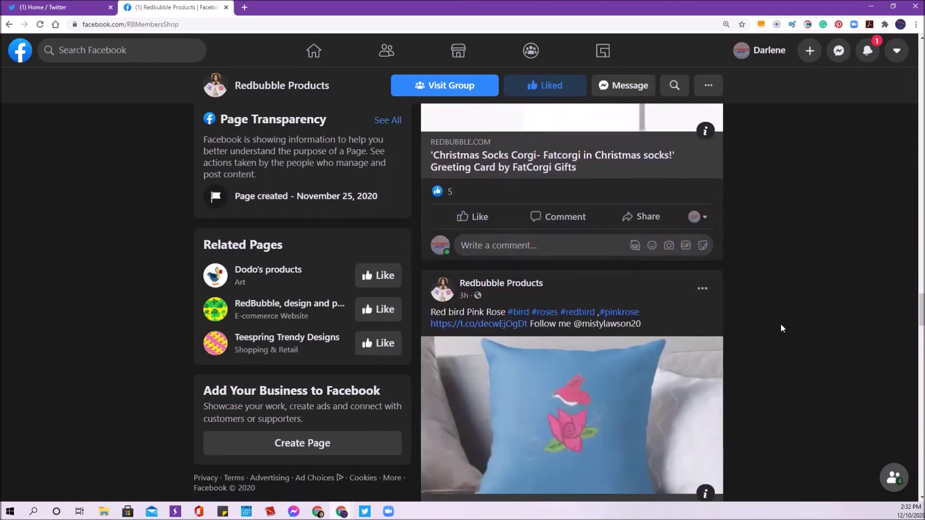
scroll(780, 322, up, 6)
scroll(780, 322, up, 20)
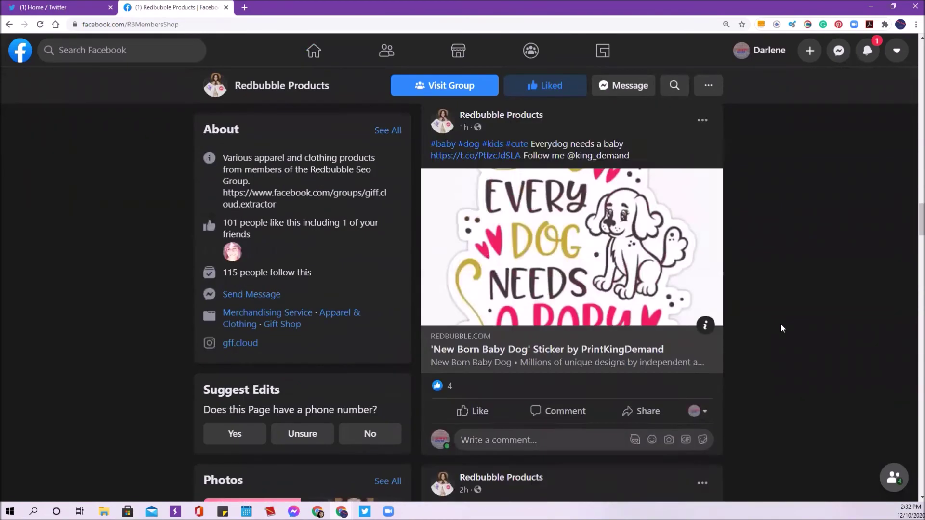
scroll(783, 328, up, 6)
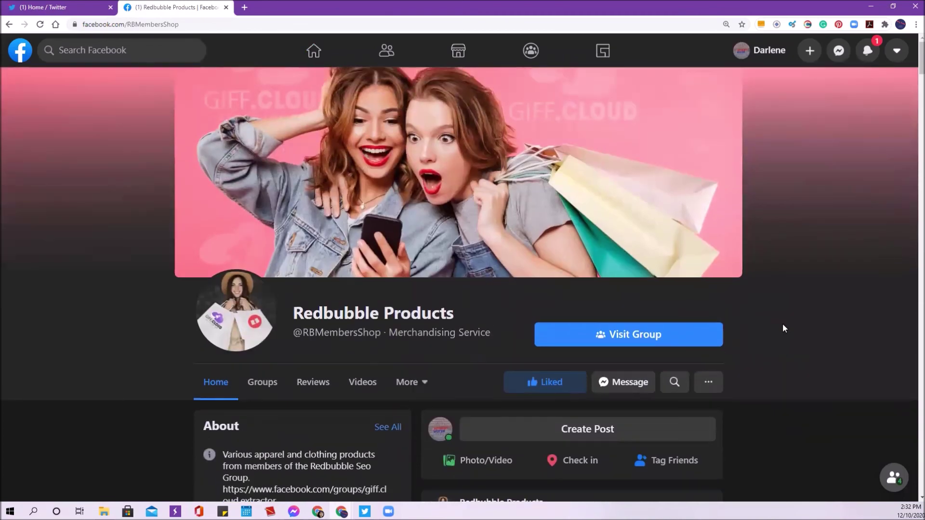